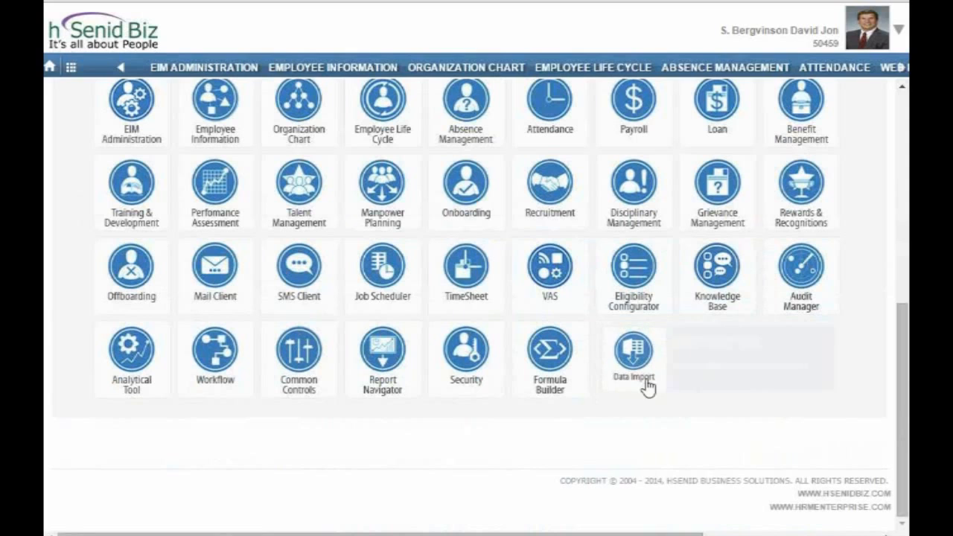
# - Open the Database Wizard of the Data Import module
pyautogui.scroll(1, 644, 411)
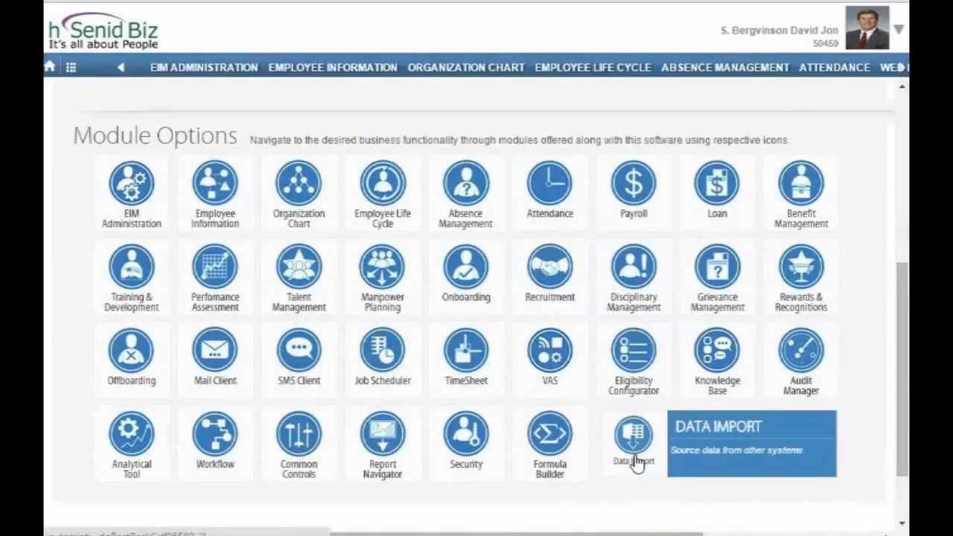
pyautogui.click(634, 458)
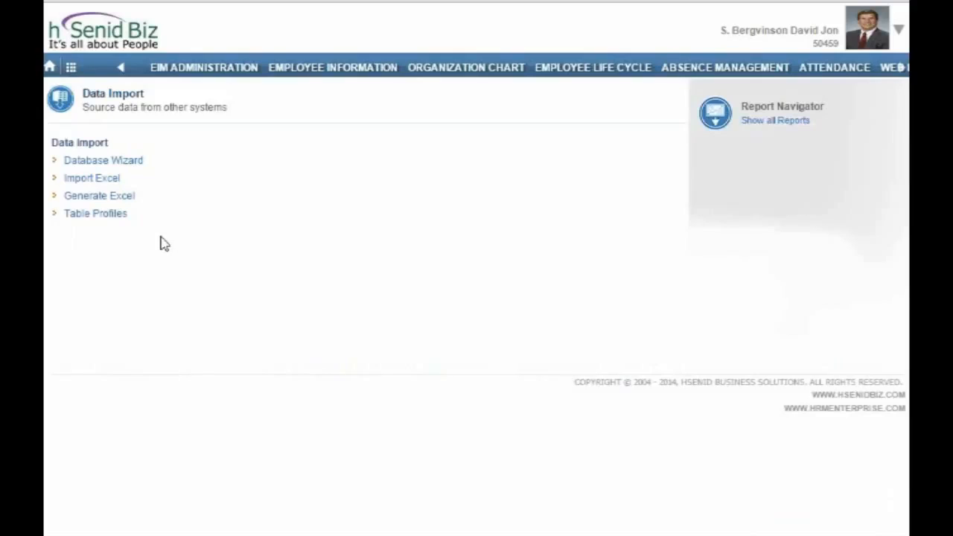
pyautogui.click(131, 167)
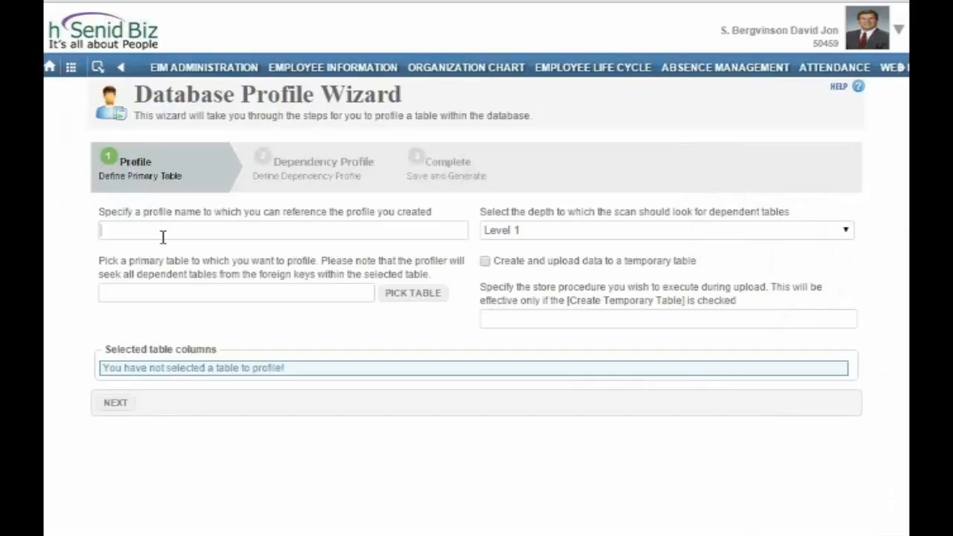
# - Name the profile Employee and set the dependent-table scan depth to Level 1
pyautogui.click(163, 232)
pyautogui.write('trtr')
pyautogui.moveTo(164, 237); pyautogui.dragTo(47, 240)
pyautogui.write('Employee')
pyautogui.click(617, 235)
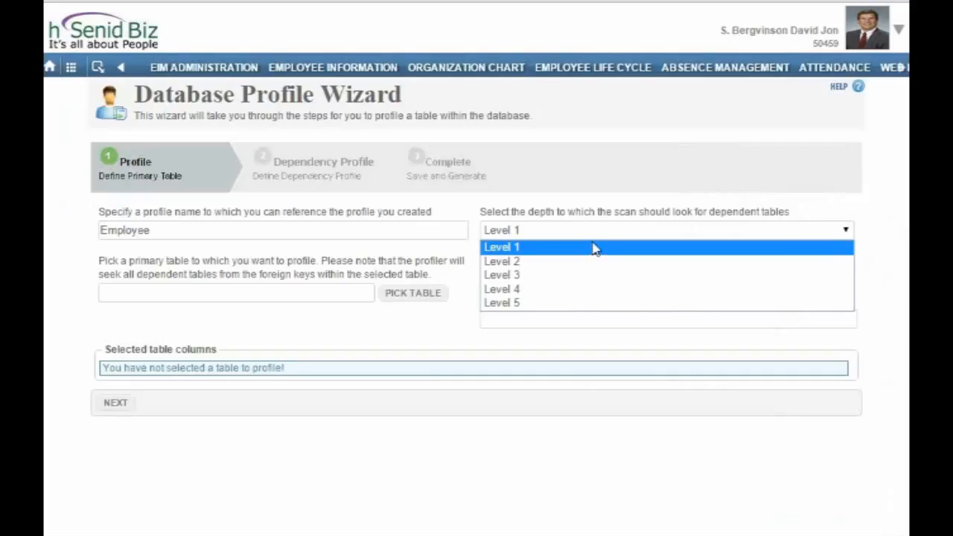
pyautogui.click(596, 248)
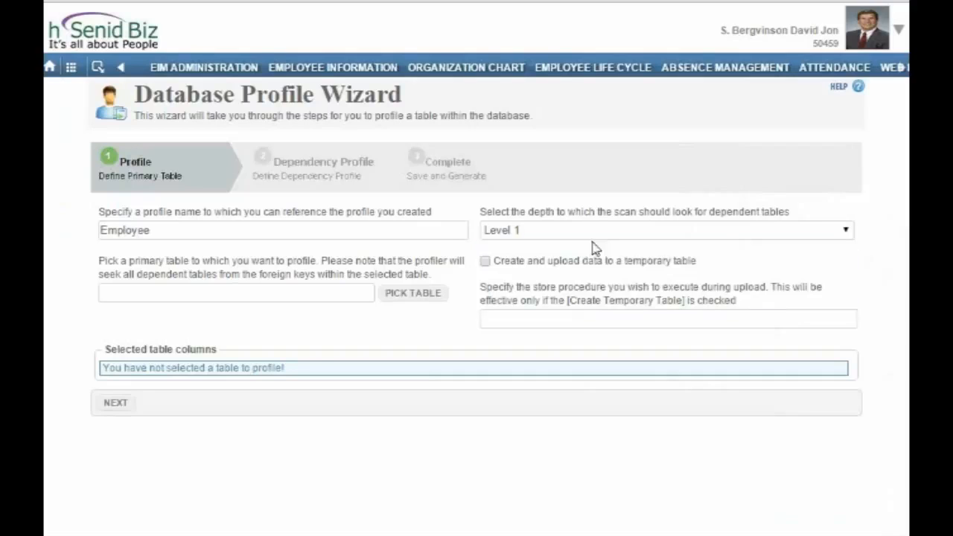
# - Filter the database tables by HS_HR_EMPLOYEE and close the table selection without picking one
pyautogui.click(389, 294)
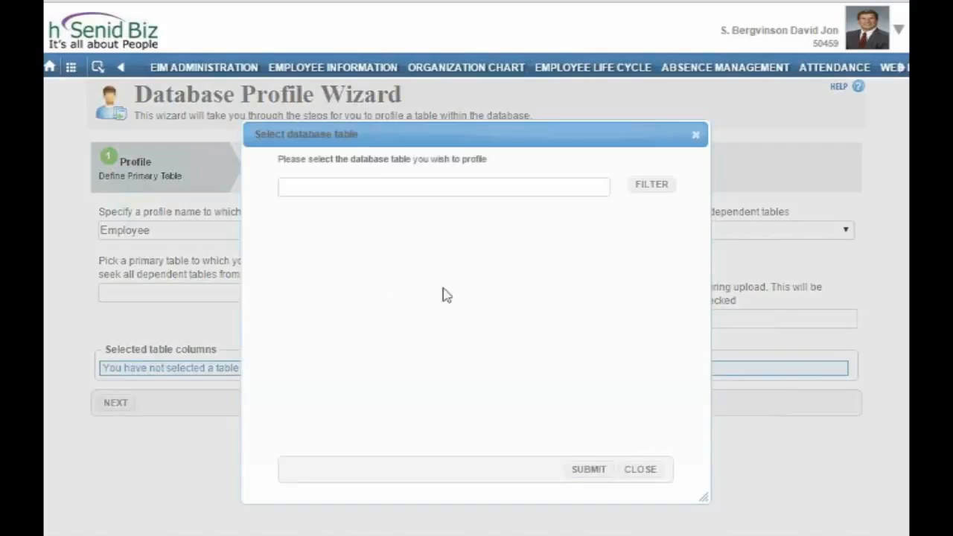
pyautogui.click(639, 188)
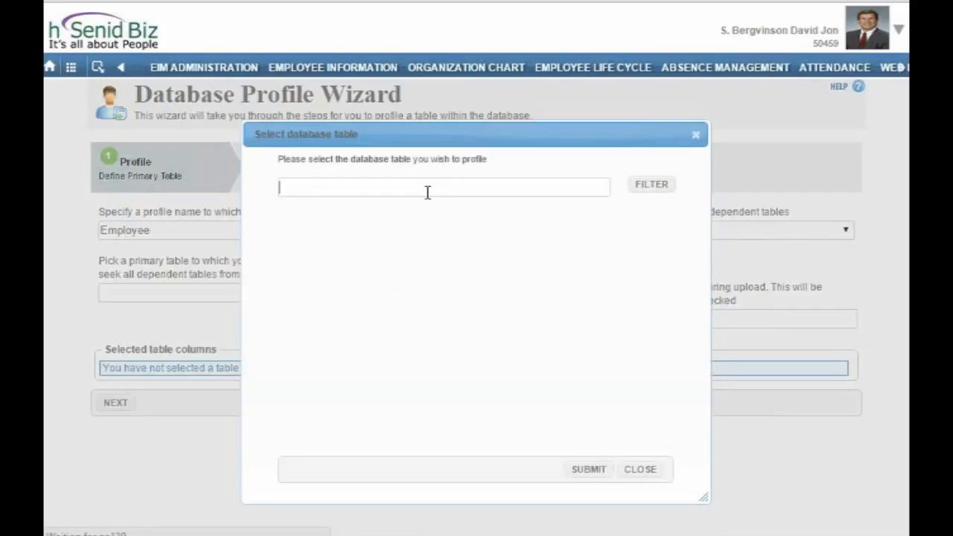
pyautogui.write('HS_HR_EMPLO')
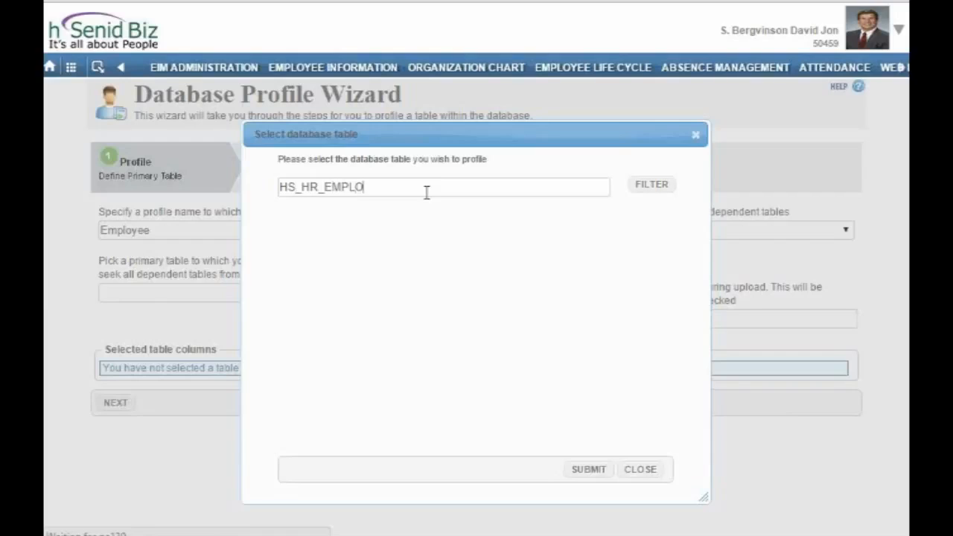
pyautogui.write('YYE')
pyautogui.press('BackSpace')
pyautogui.press('BackSpace')
pyautogui.write('EE')
pyautogui.click(650, 190)
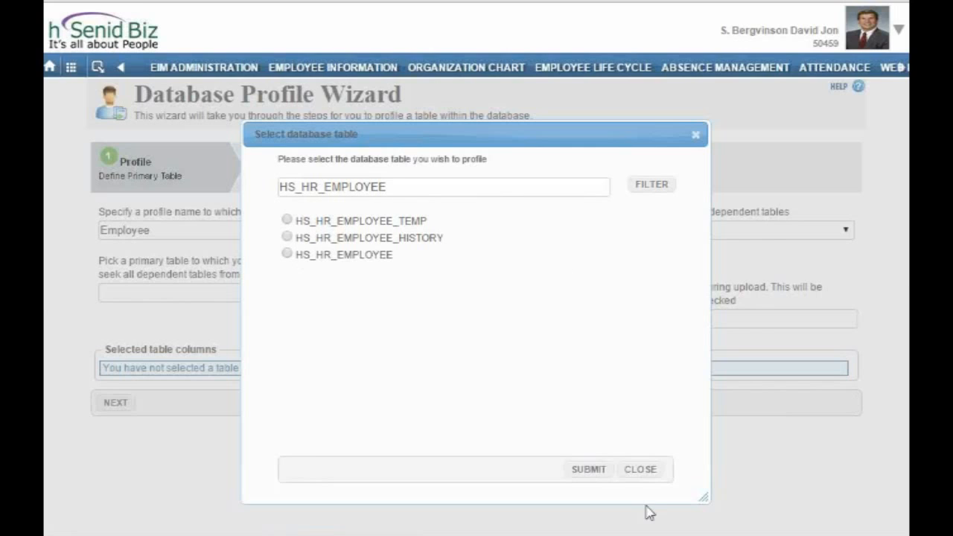
pyautogui.click(641, 471)
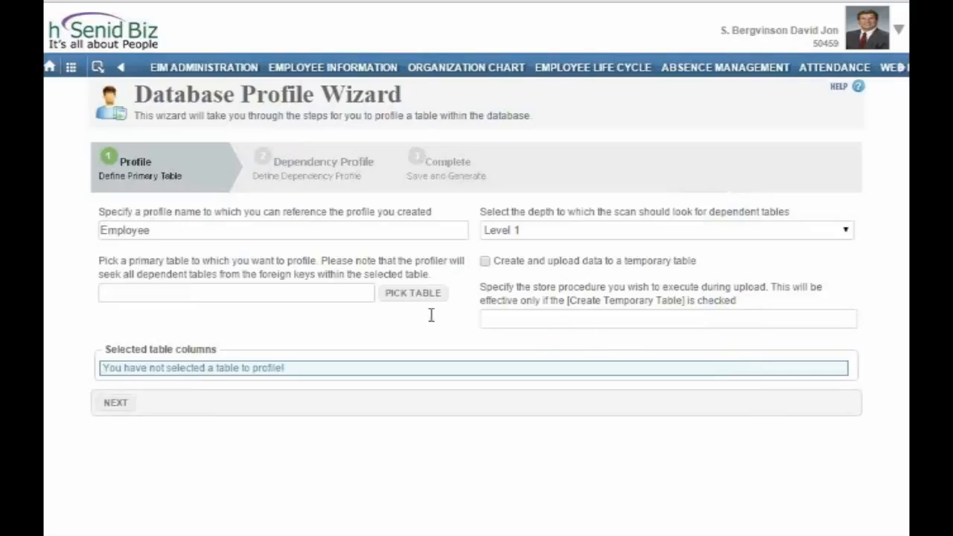
# - Reopen the primary table selection and filter the tables by HS_DI_EMPLOYEE
pyautogui.click(530, 265)
pyautogui.click(406, 295)
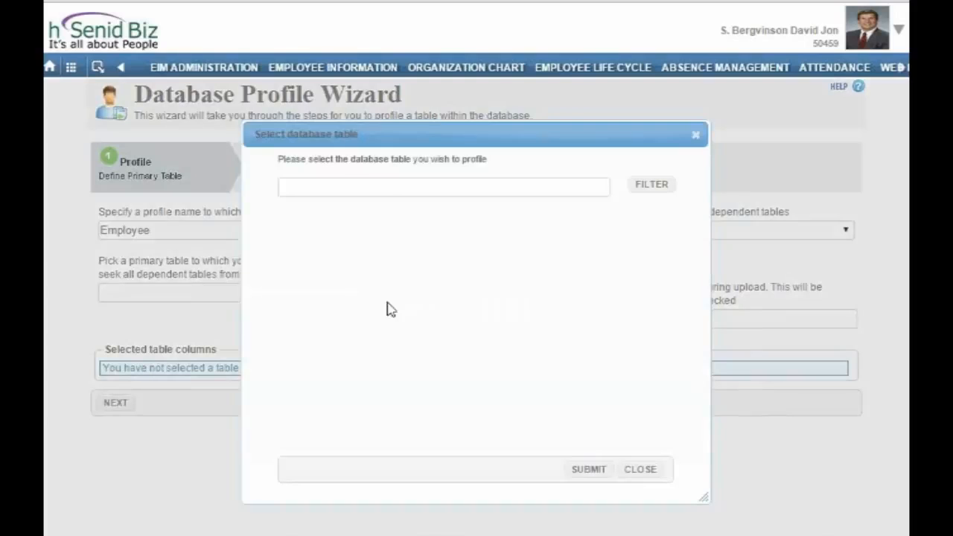
pyautogui.click(342, 186)
pyautogui.write('HS')
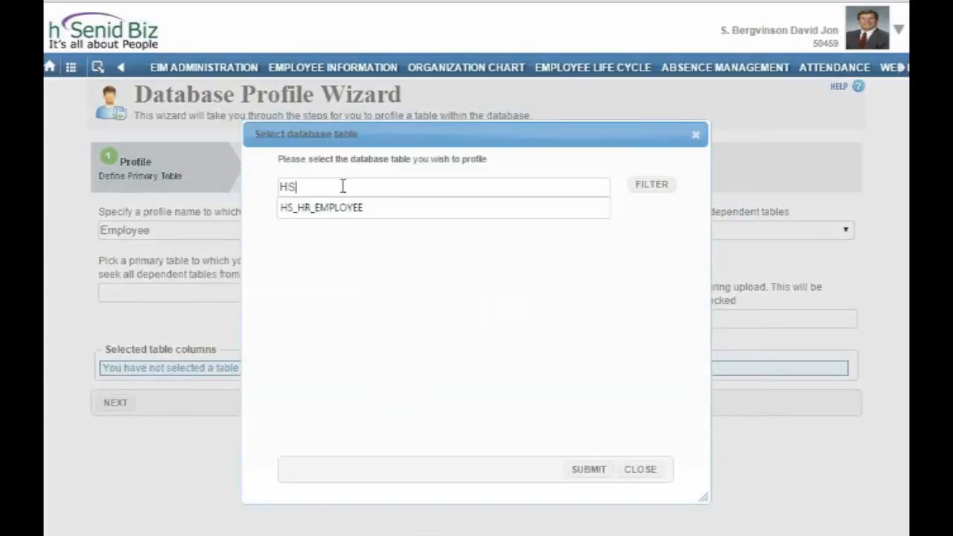
pyautogui.write('_DI')
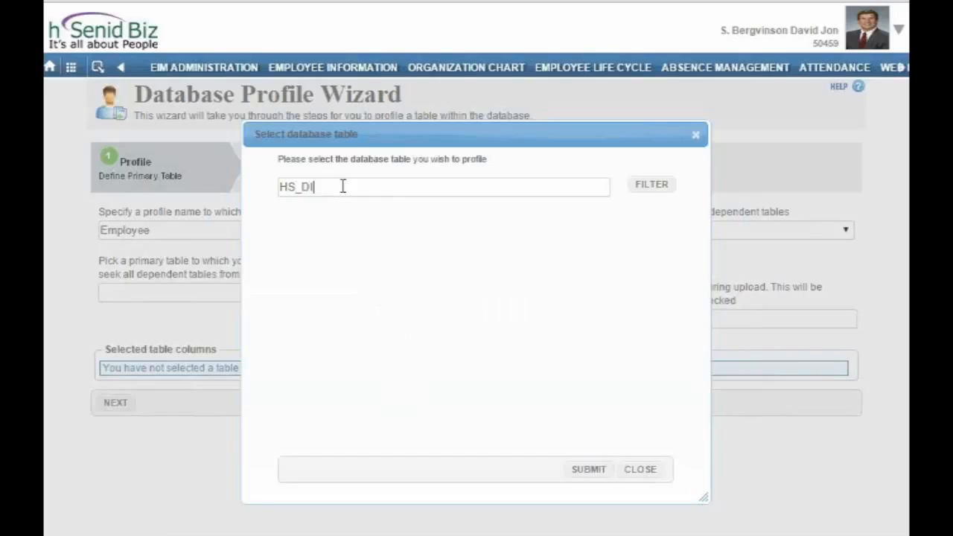
pyautogui.write('_EMPLOYEE')
pyautogui.click(663, 185)
# - Shorten the table filter to _EMPLOYEE and submit HS_HR_EMPLOYEE as the primary table
pyautogui.click(314, 187)
pyautogui.press('BackSpace')
pyautogui.press('BackSpace')
pyautogui.press('BackSpace')
pyautogui.press('BackSpace')
pyautogui.press('BackSpace')
pyautogui.click(646, 185)
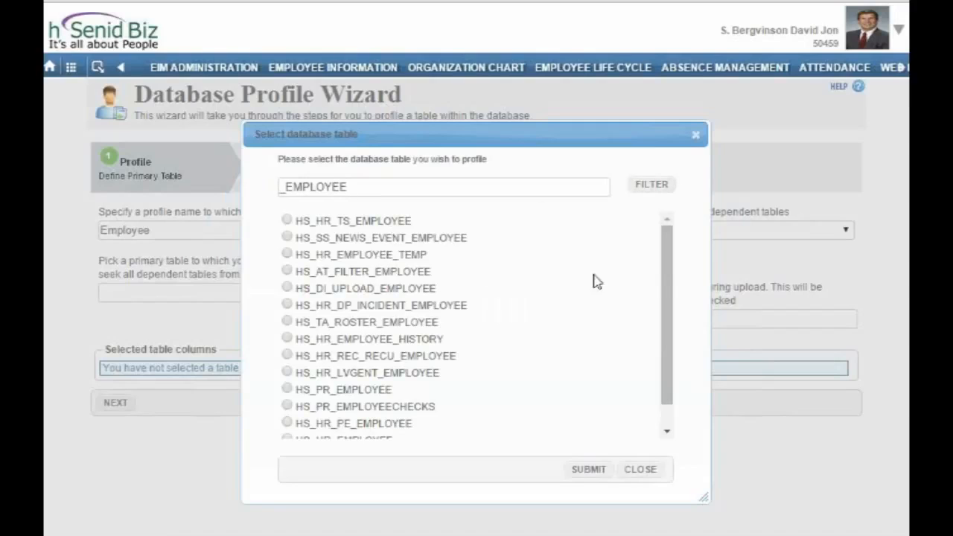
pyautogui.scroll(-1, 484, 372)
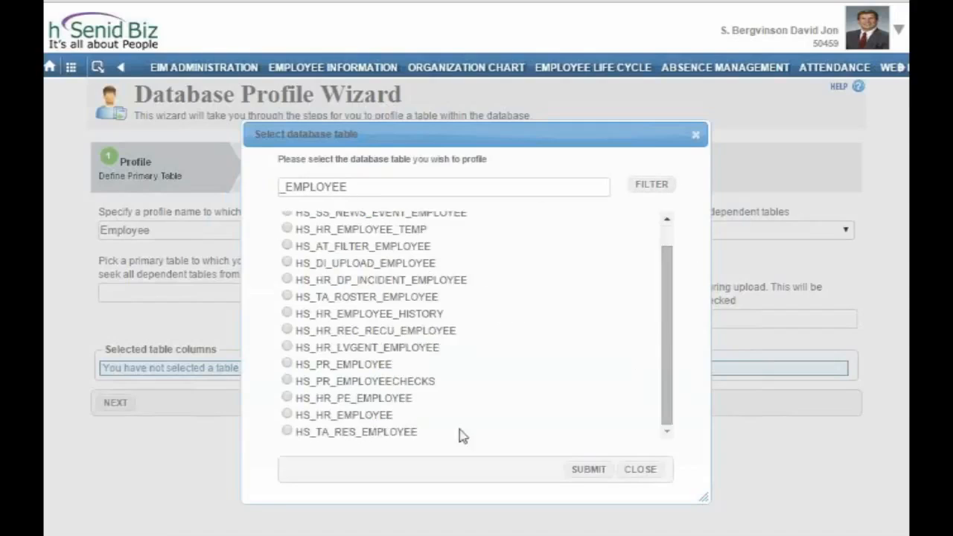
pyautogui.click(300, 417)
pyautogui.click(589, 471)
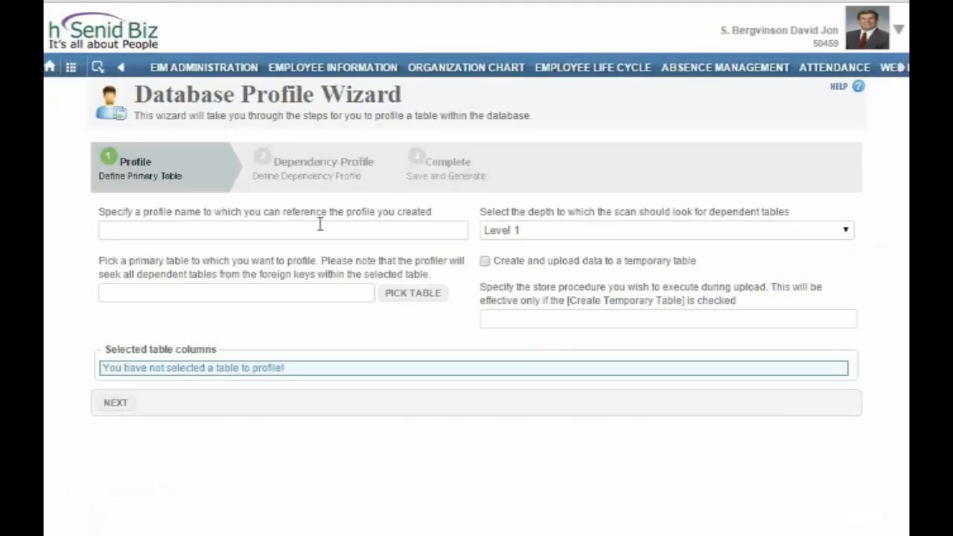
# - Enter Employee as the profile name in the emptied wizard form
pyautogui.click(307, 225)
pyautogui.click(342, 235)
pyautogui.click(313, 253)
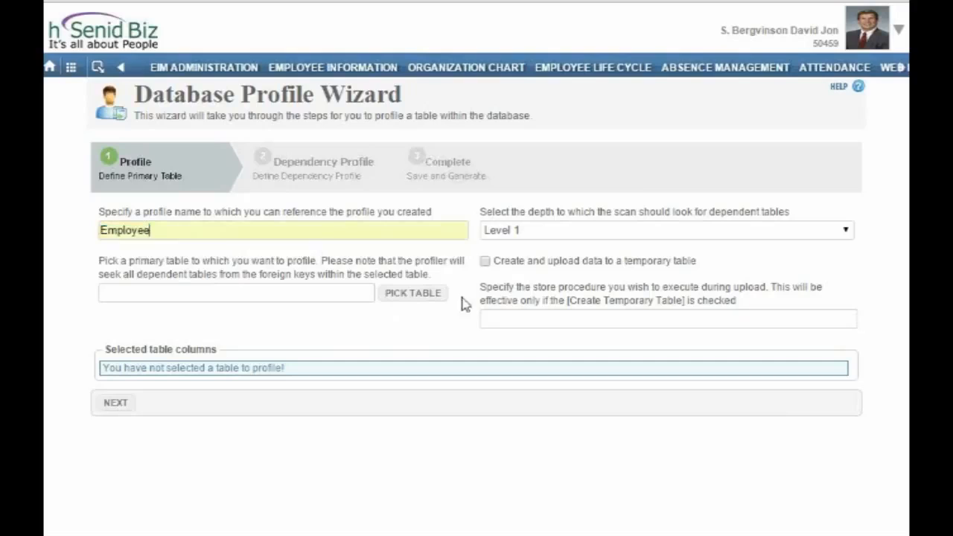
# - Open the primary table selection and filter the database tables by employee
pyautogui.click(412, 293)
pyautogui.click(549, 192)
pyautogui.write('e')
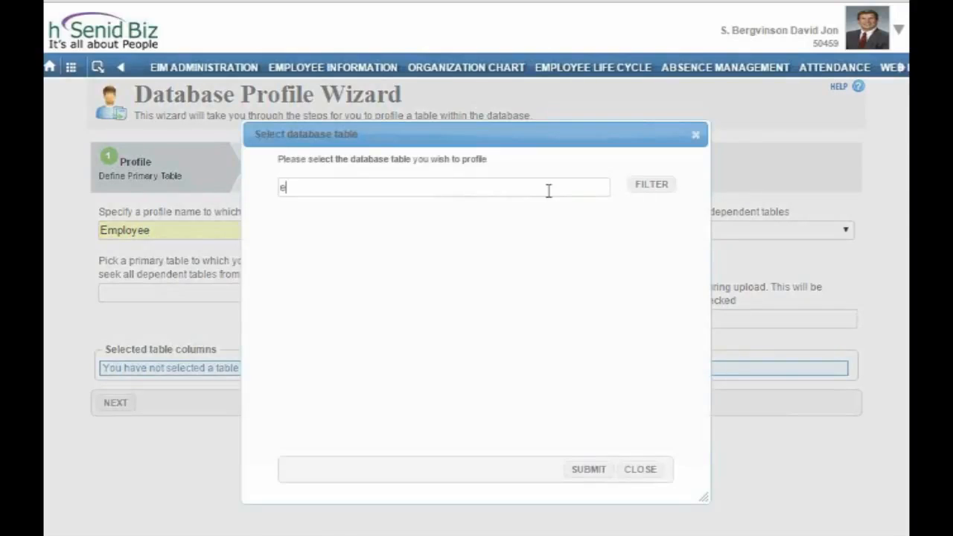
pyautogui.write('mpo')
pyautogui.press('BackSpace')
pyautogui.write('lp')
pyautogui.press('BackSpace')
pyautogui.press('BackSpace')
pyautogui.write('p')
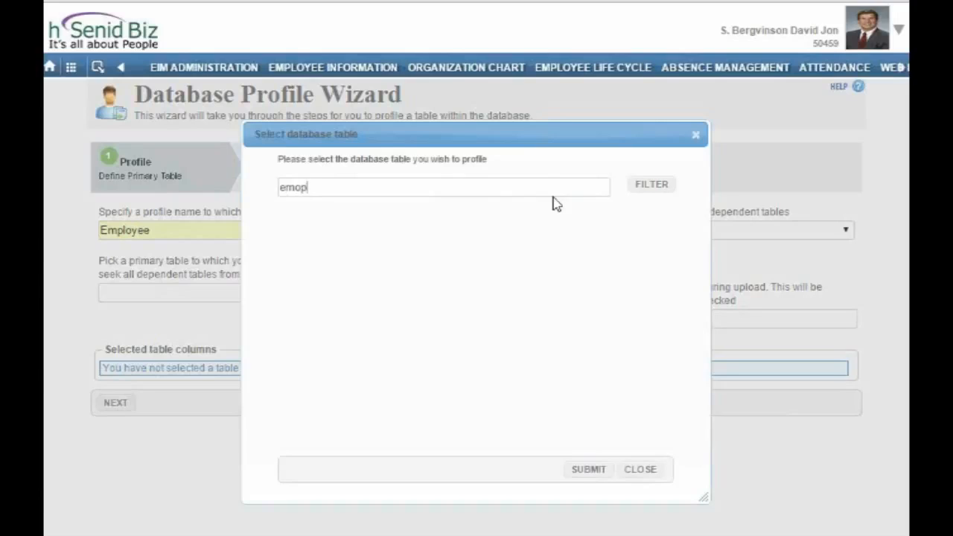
pyautogui.write('loyee')
pyautogui.click(301, 191)
pyautogui.press('BackSpace')
pyautogui.click(653, 186)
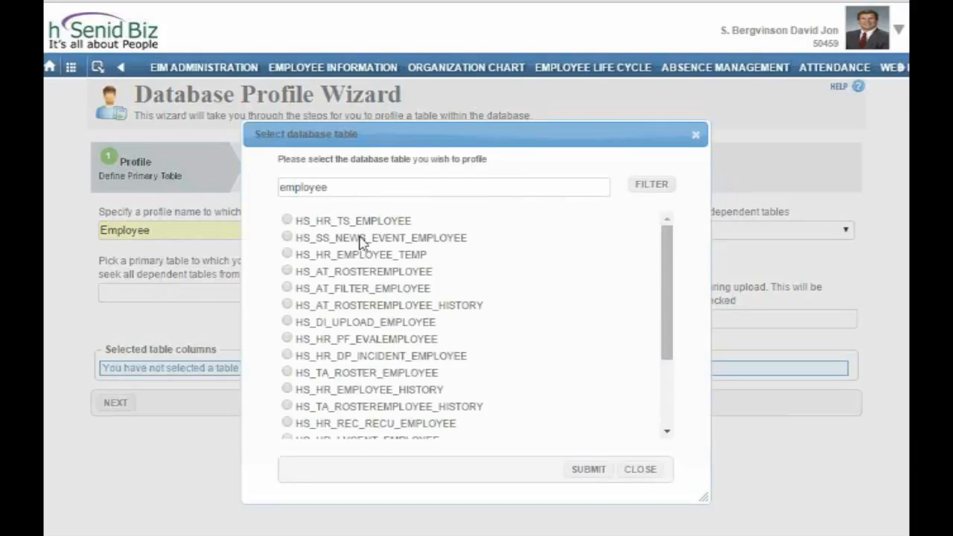
# - Narrow the table filter to HS_HR_employee and submit HS_HR_EMPLOYEE_TEMP as the primary table
pyautogui.moveTo(674, 273); pyautogui.dragTo(350, 233)
pyautogui.click(280, 187)
pyautogui.write('HS_HR_')
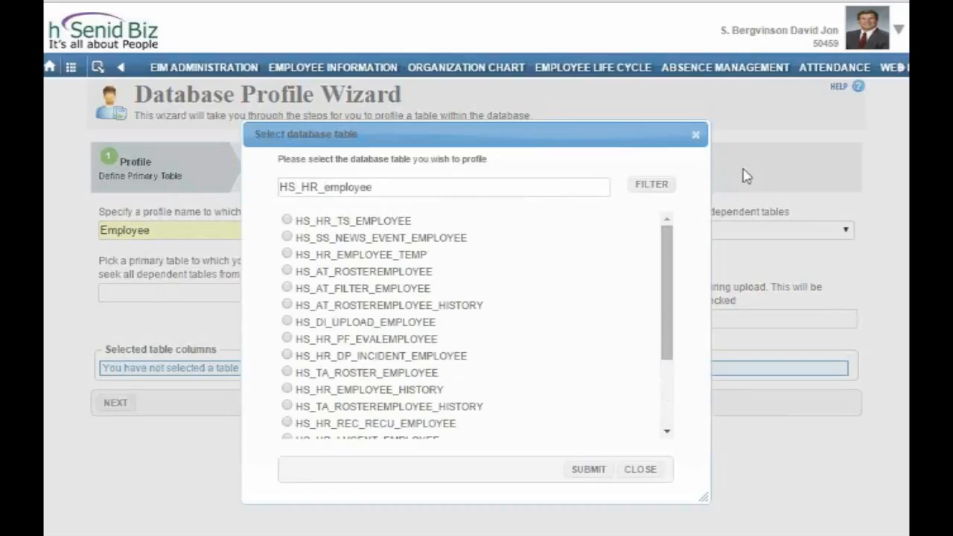
pyautogui.click(654, 188)
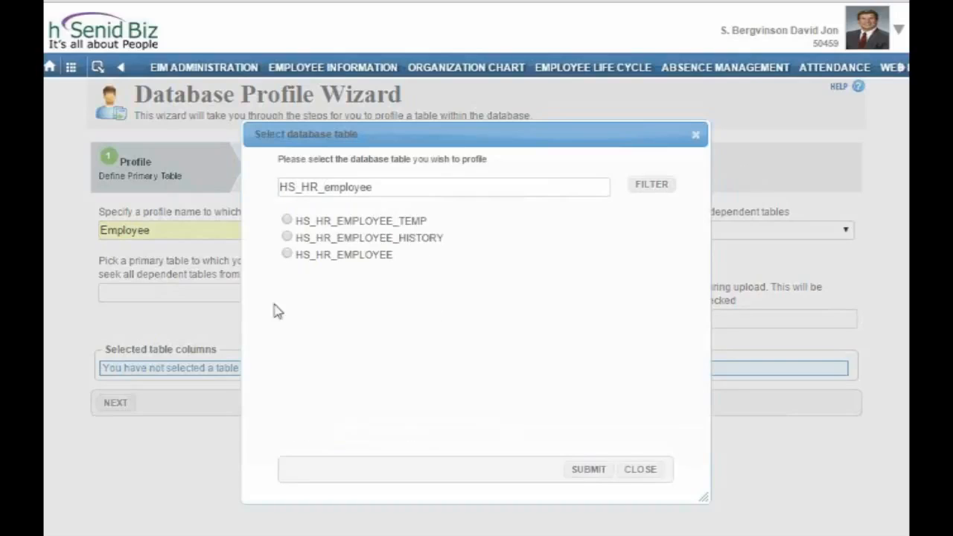
pyautogui.click(314, 221)
pyautogui.click(587, 470)
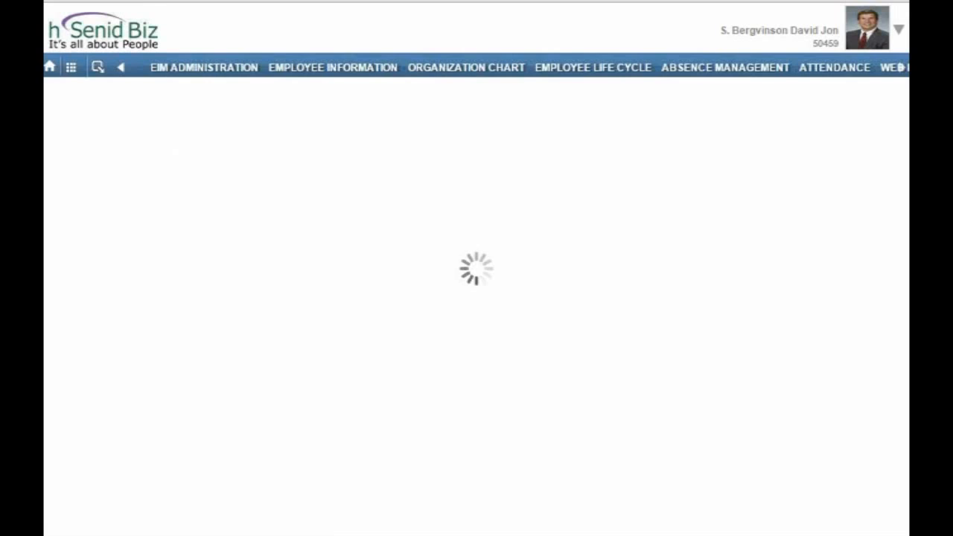
# - Leave the wizard for the home page and open Table Profiles in the Data Import module
pyautogui.click(49, 68)
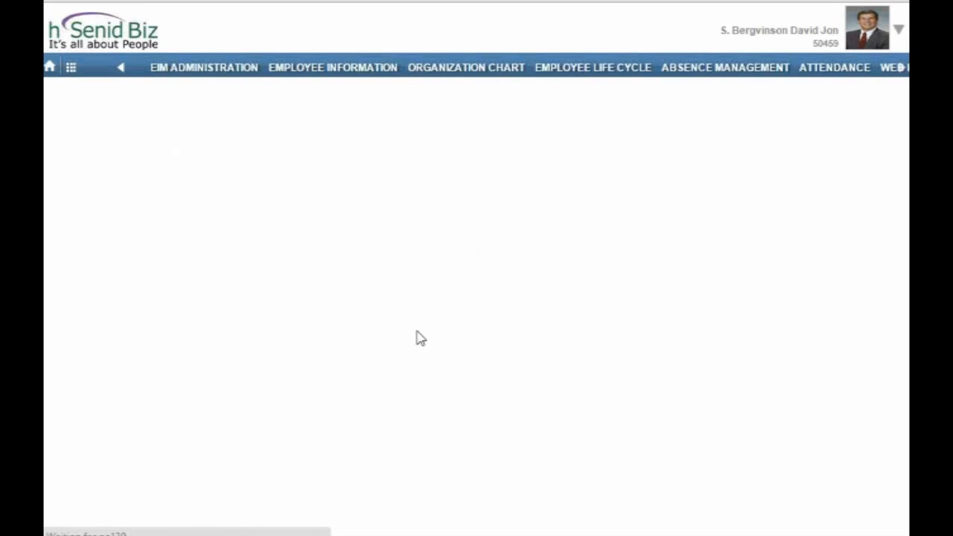
pyautogui.scroll(-10, 417, 341)
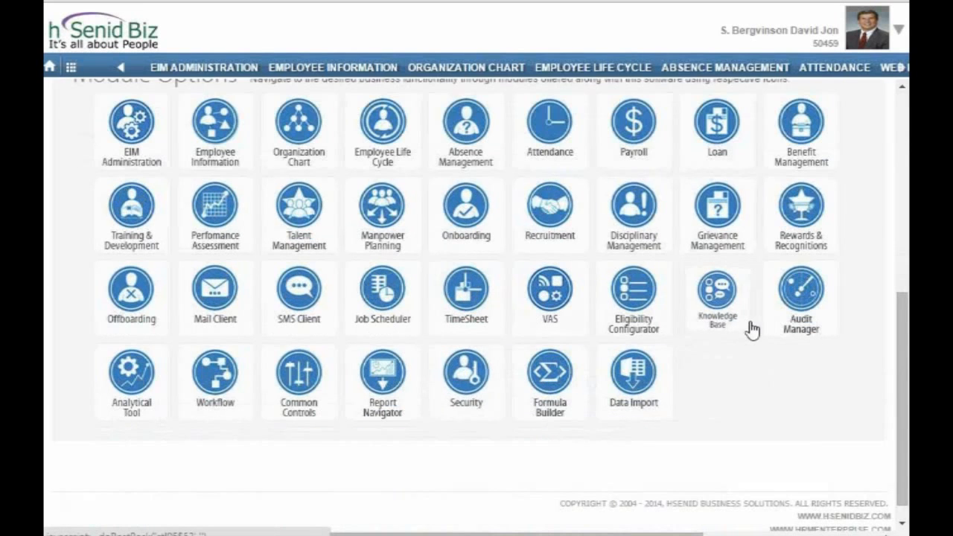
pyautogui.click(634, 376)
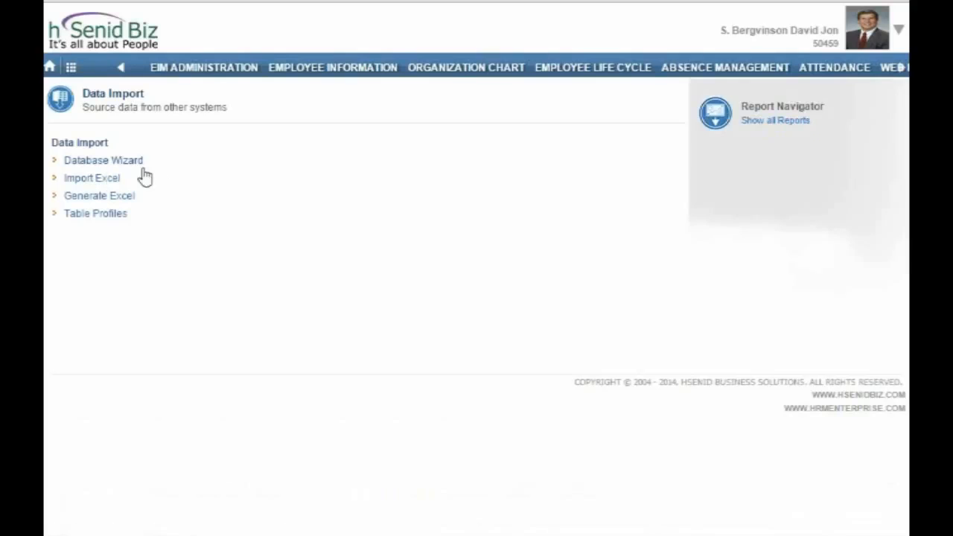
pyautogui.click(119, 218)
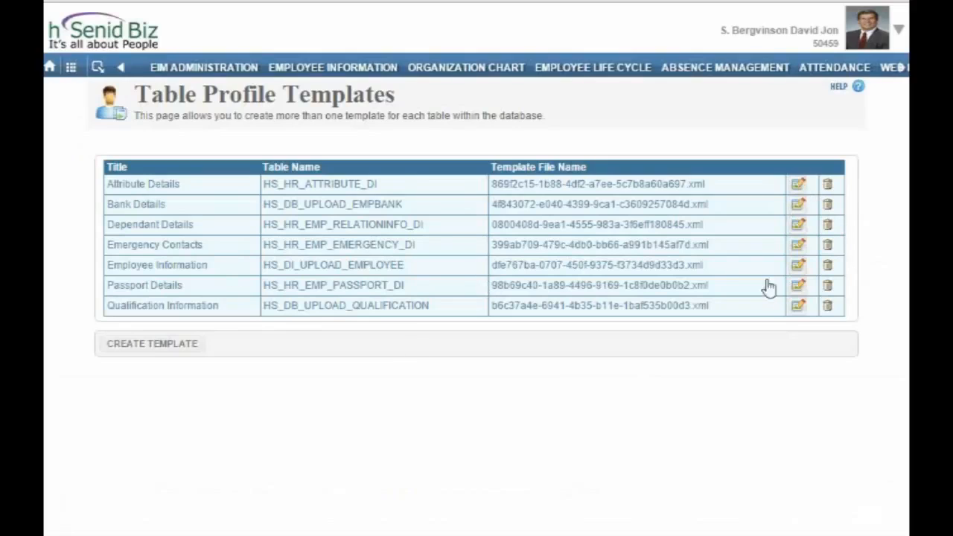
# - Open the Employee Information template for editing and examine its profile settings, column aliases, and Show, Key and Allow Null options
pyautogui.click(799, 268)
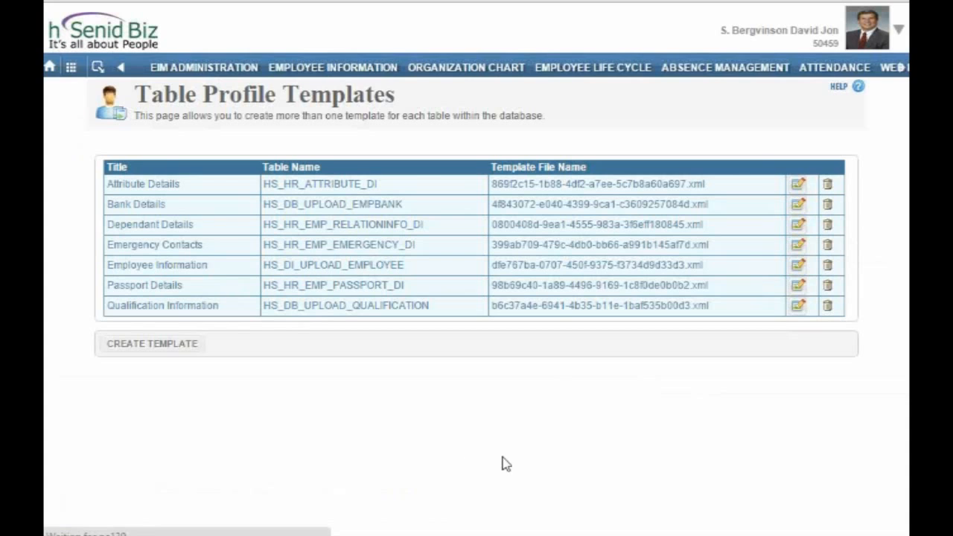
pyautogui.scroll(-3, 449, 328)
pyautogui.scroll(3, 454, 348)
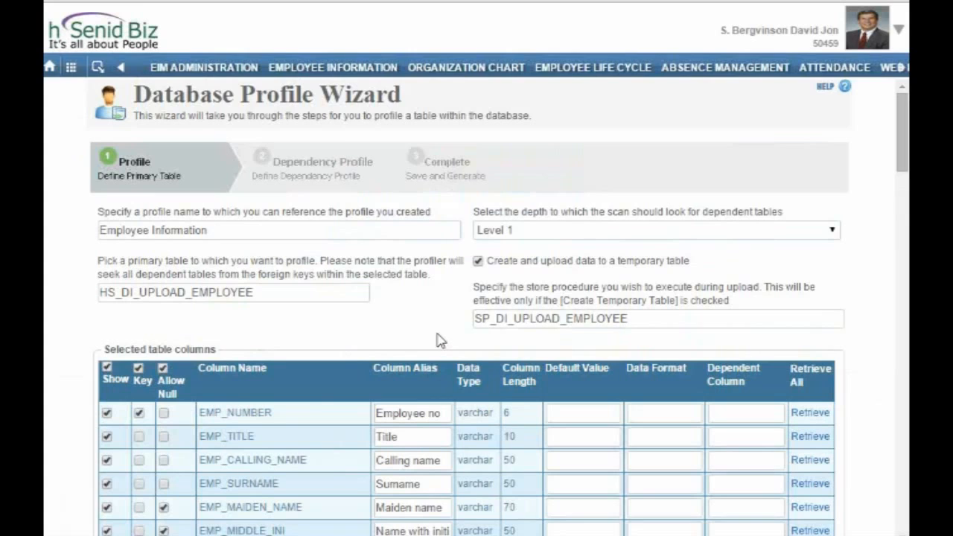
pyautogui.scroll(-2, 438, 335)
pyautogui.scroll(-3, 435, 330)
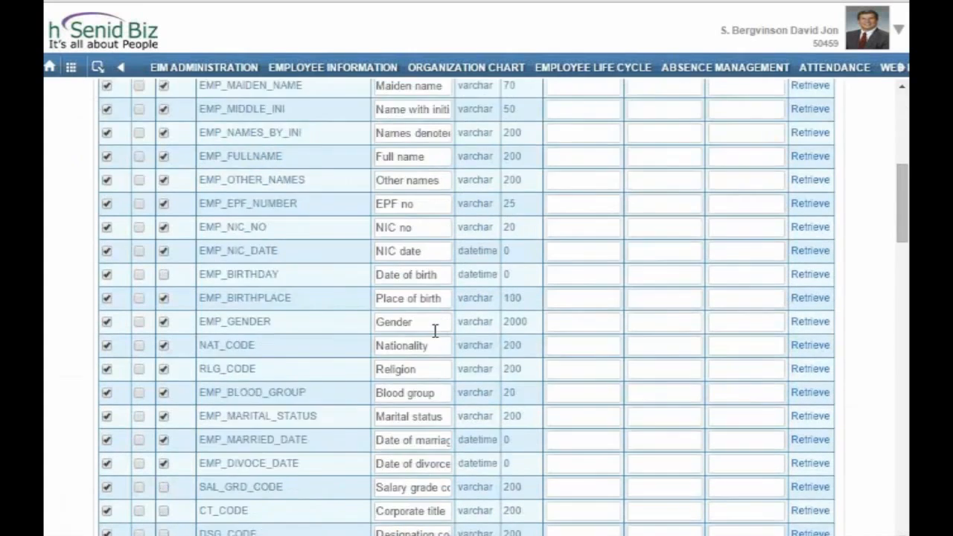
pyautogui.scroll(3, 435, 330)
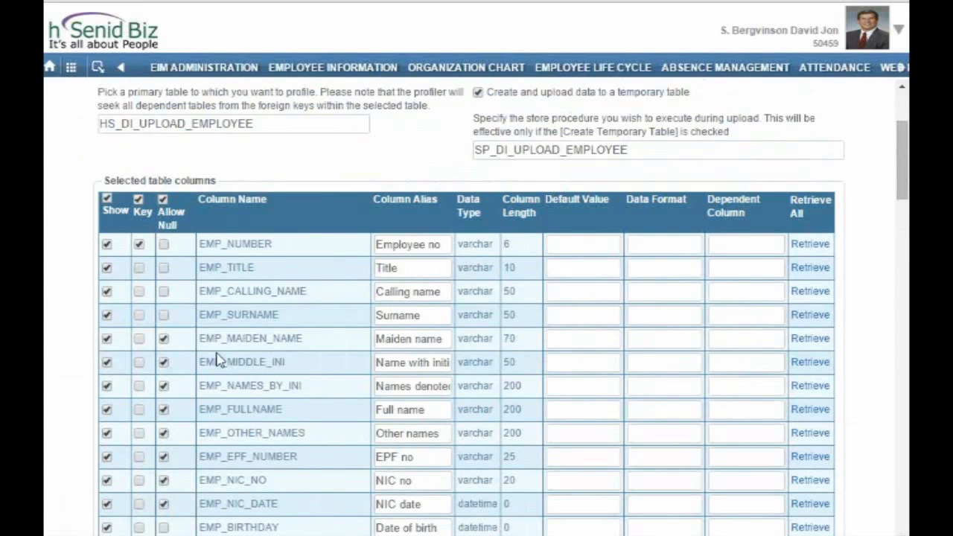
pyautogui.scroll(-1, 219, 361)
pyautogui.scroll(-1, 149, 223)
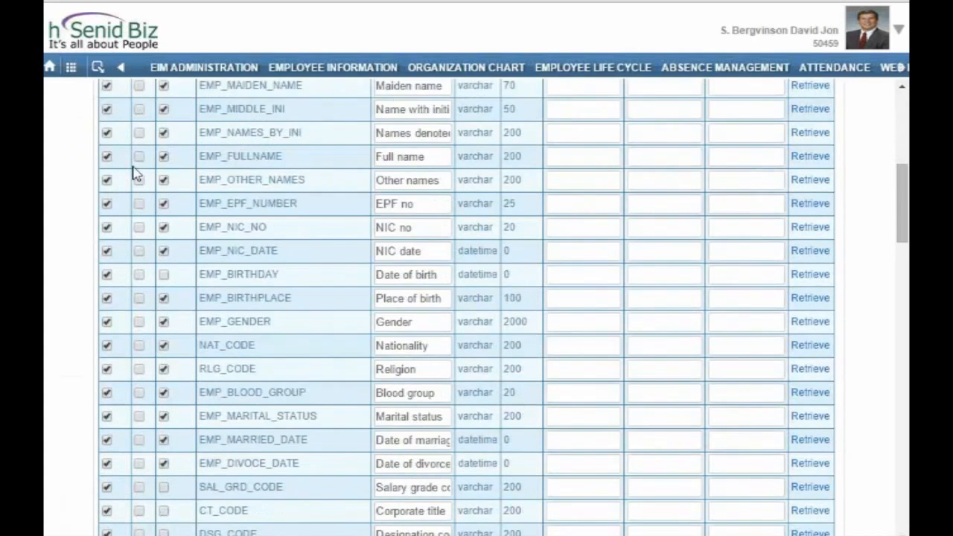
pyautogui.scroll(1, 141, 224)
pyautogui.scroll(-3, 134, 260)
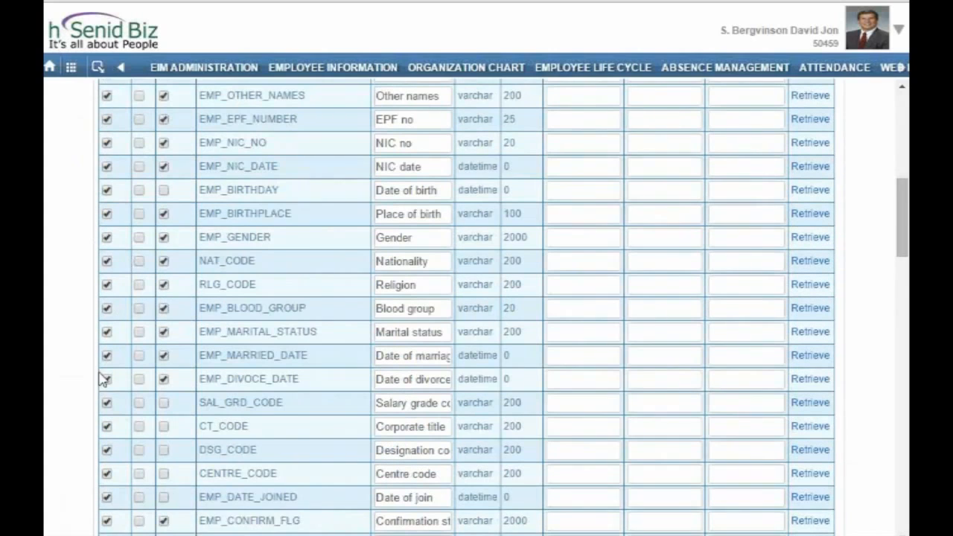
pyautogui.scroll(-18, 104, 382)
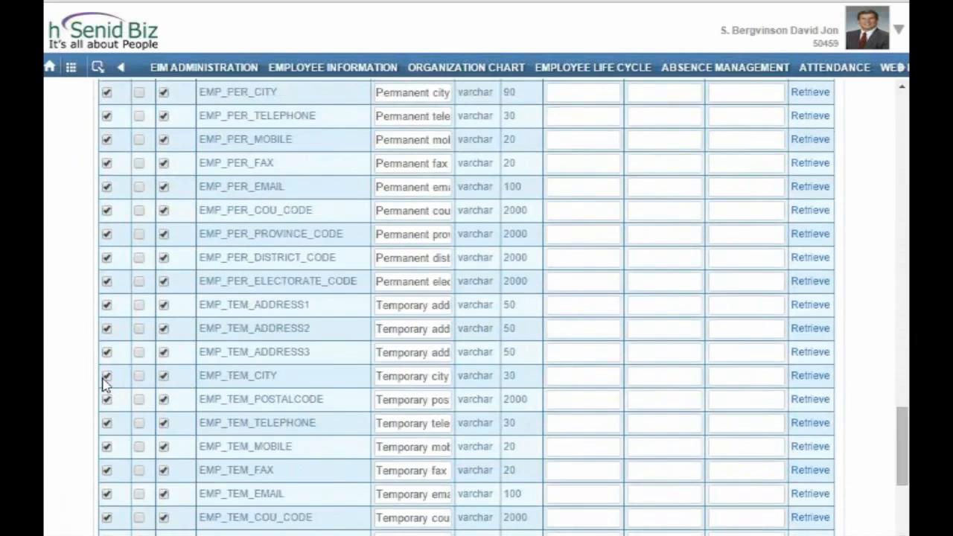
pyautogui.scroll(20, 104, 386)
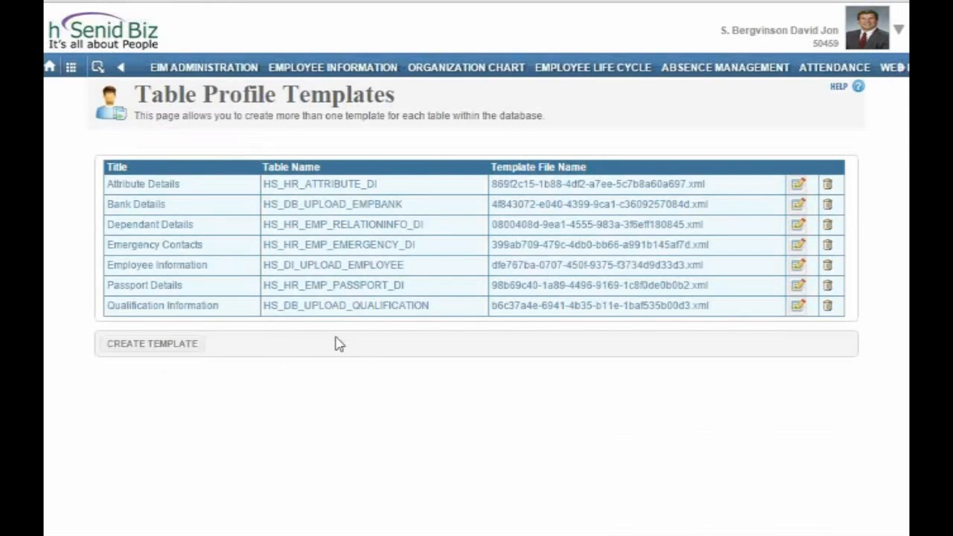
# - Return to the Data Import module, open Generate Excel, and generate the Excel sheet for the Employee Information profile
pyautogui.click(51, 68)
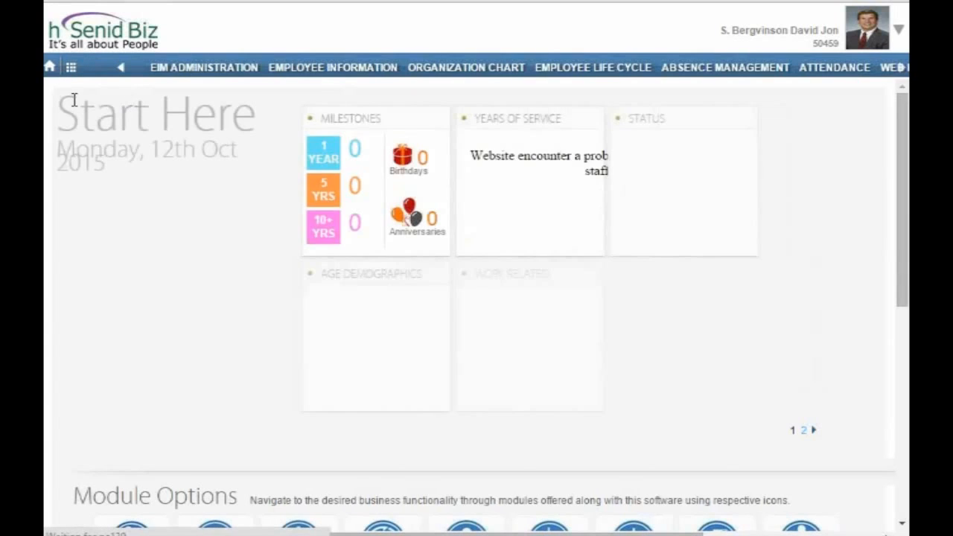
pyautogui.scroll(-5, 504, 351)
pyautogui.click(634, 455)
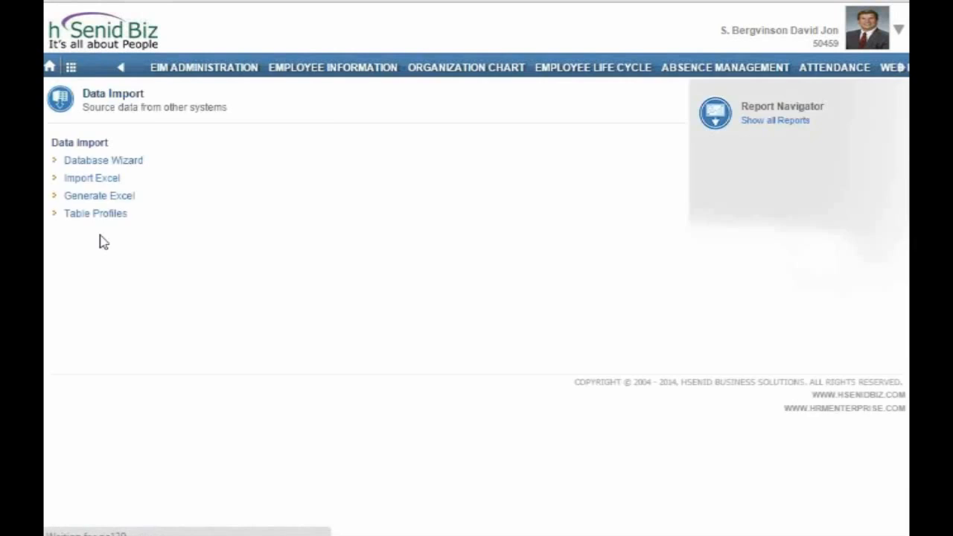
pyautogui.click(101, 197)
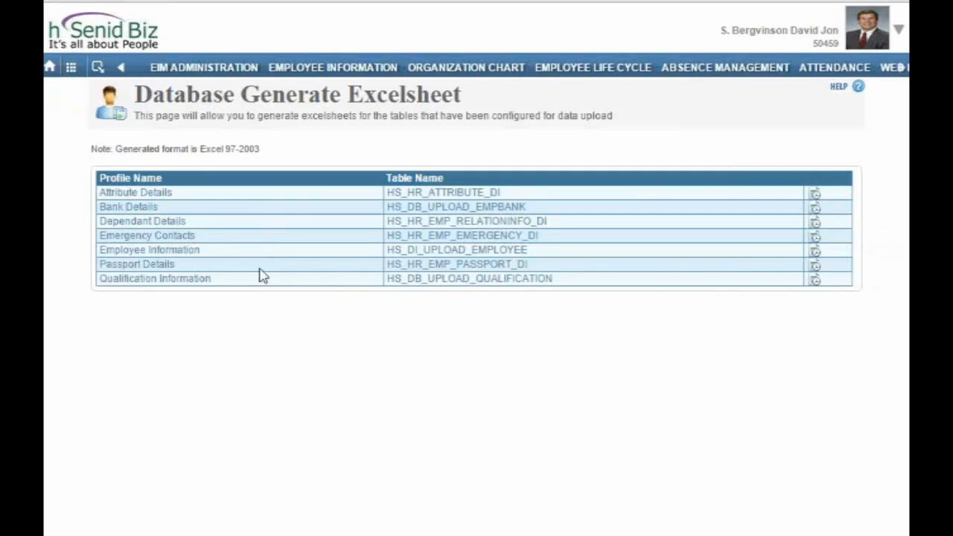
pyautogui.click(815, 252)
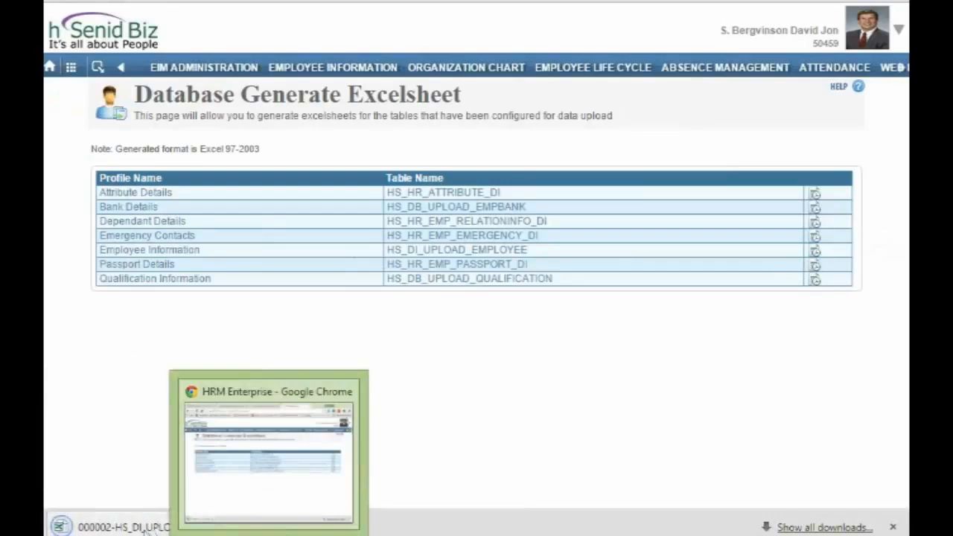
# - Open the generated employee sheet in Excel, fit column A to its header, examine the columns, and close without saving
pyautogui.click(126, 527)
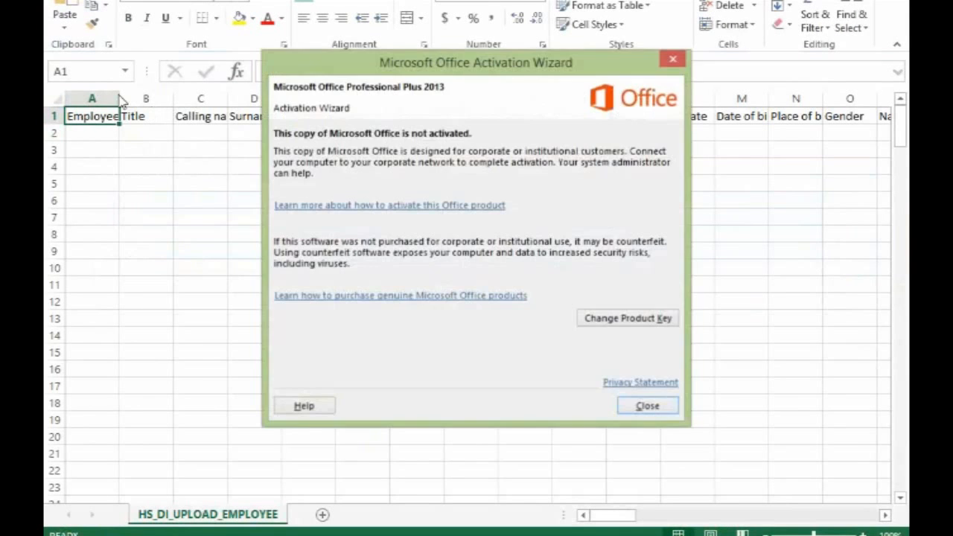
pyautogui.click(672, 61)
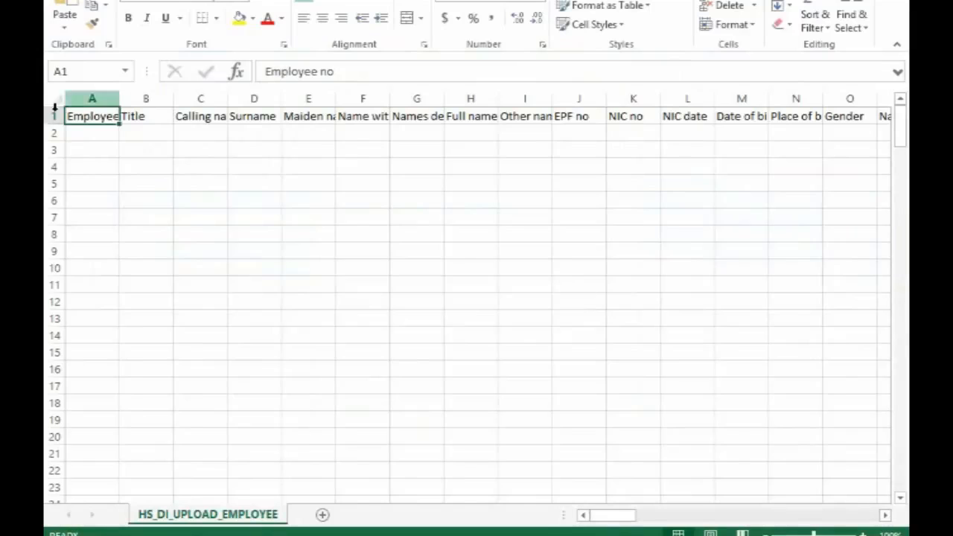
pyautogui.doubleClick(120, 98)
pyautogui.click(64, 134)
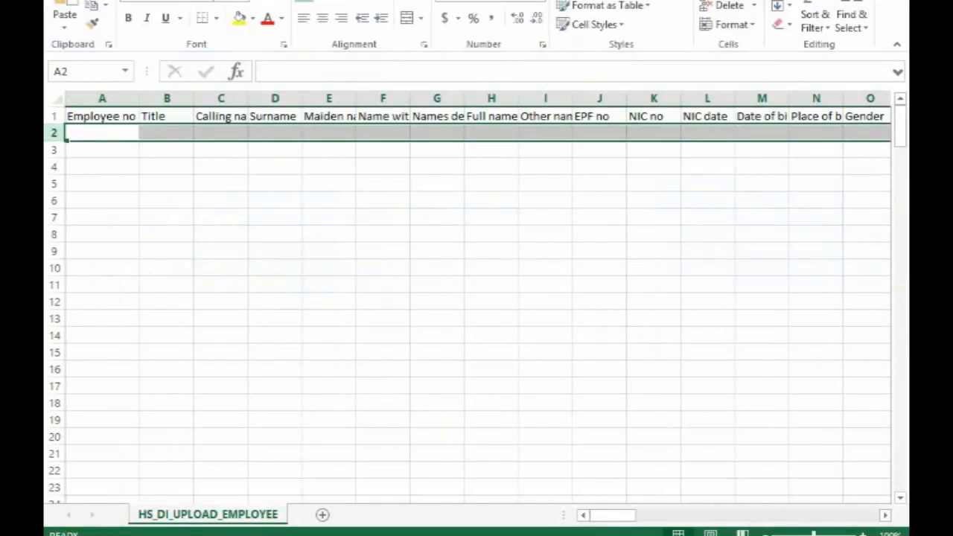
pyautogui.moveTo(626, 516); pyautogui.dragTo(588, 527)
pyautogui.hotkey('alt', 'F4')
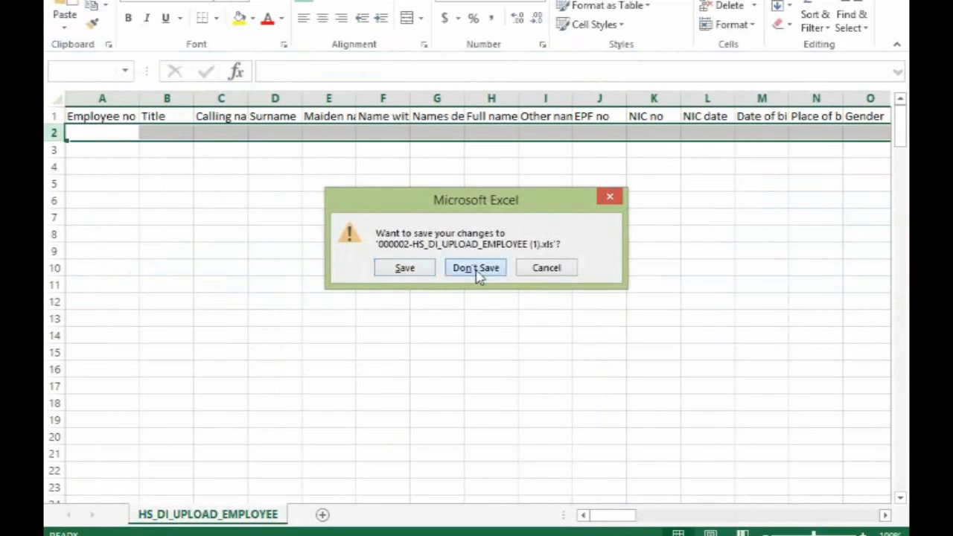
pyautogui.click(479, 270)
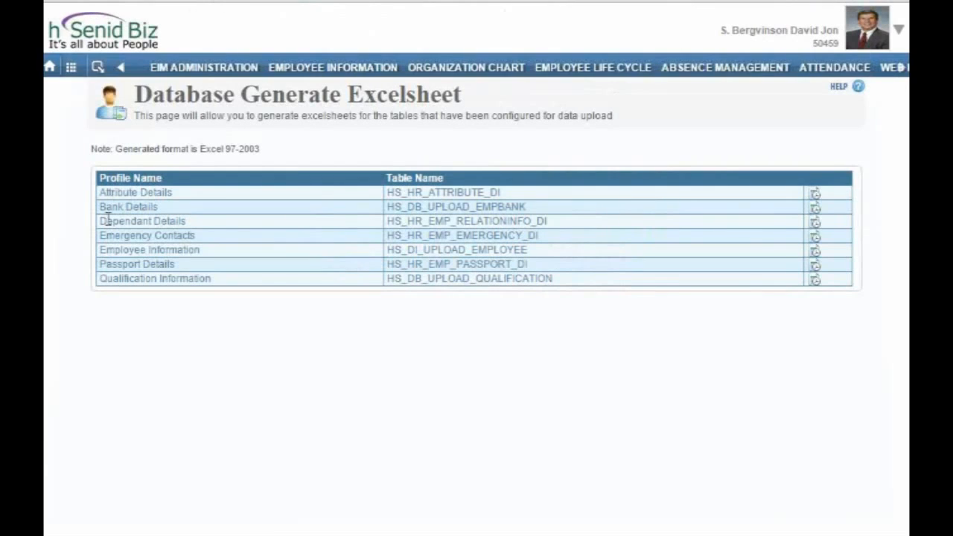
# - Go back through the home page to the Data Import module and open Import Excel
pyautogui.click(62, 59)
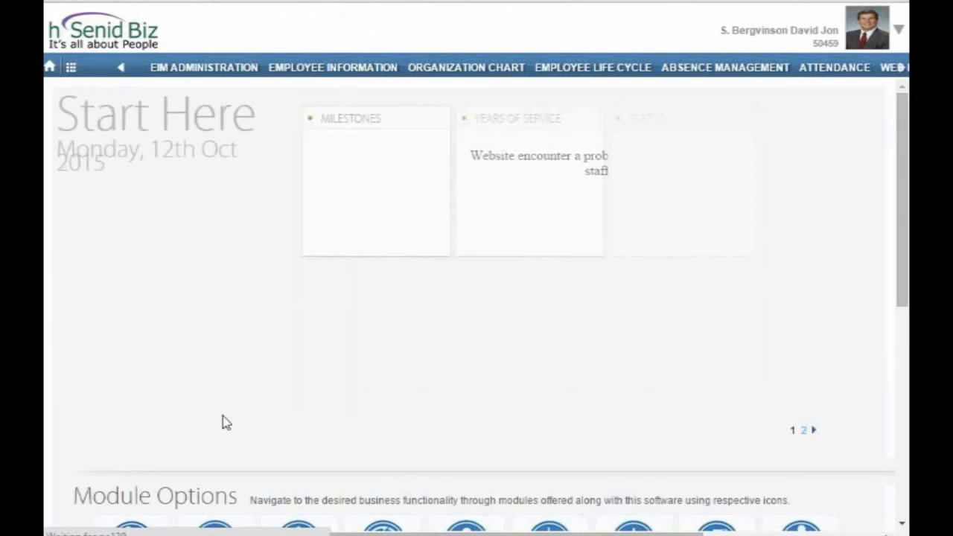
pyautogui.scroll(-5, 397, 313)
pyautogui.click(634, 454)
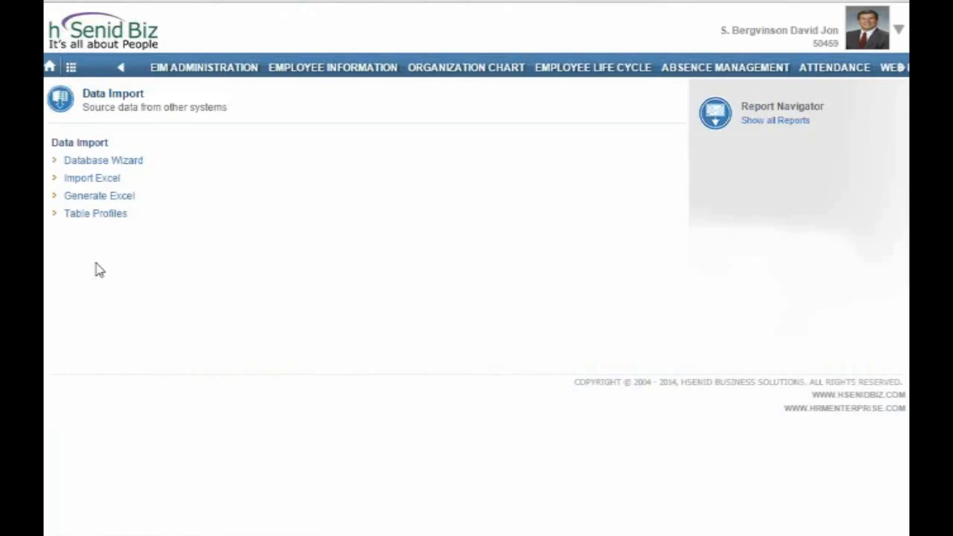
pyautogui.click(88, 180)
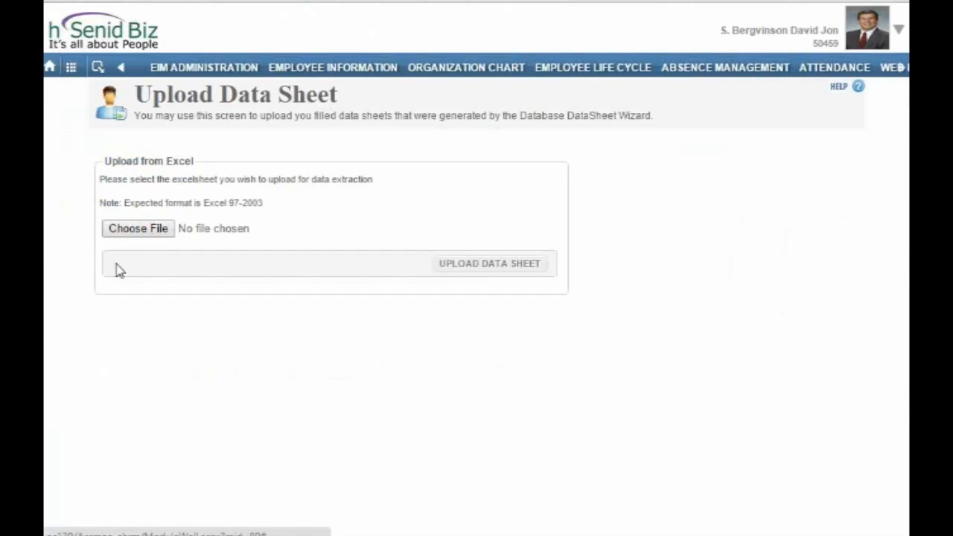
pyautogui.click(152, 237)
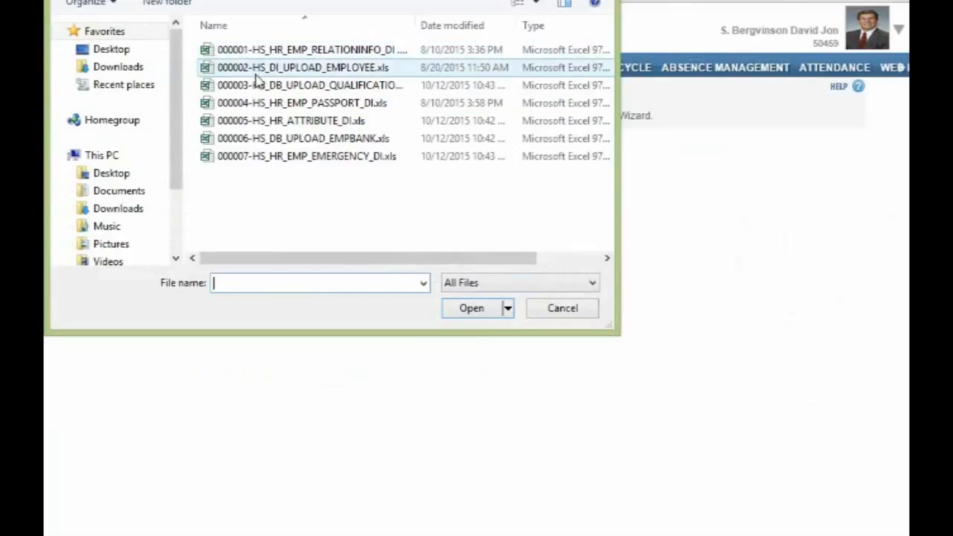
pyautogui.click(257, 74)
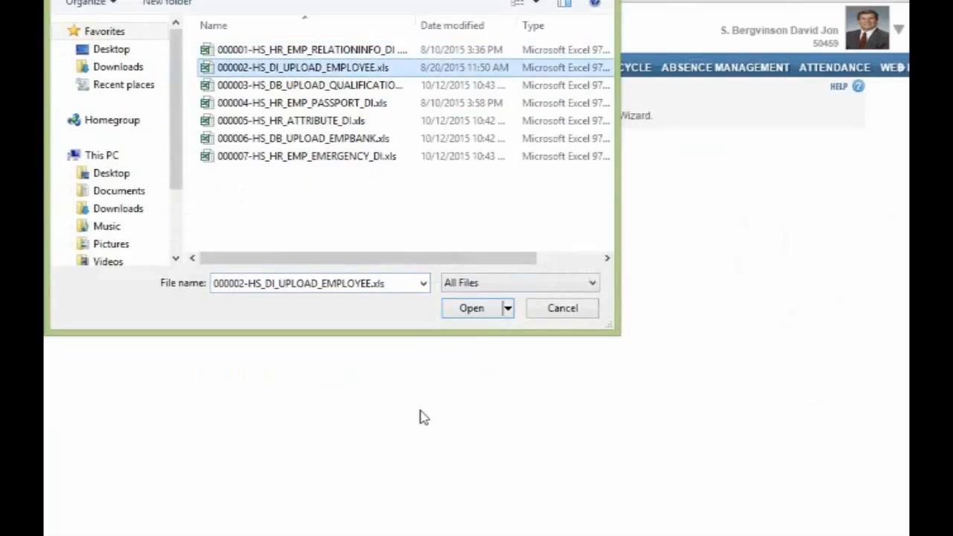
pyautogui.click(563, 309)
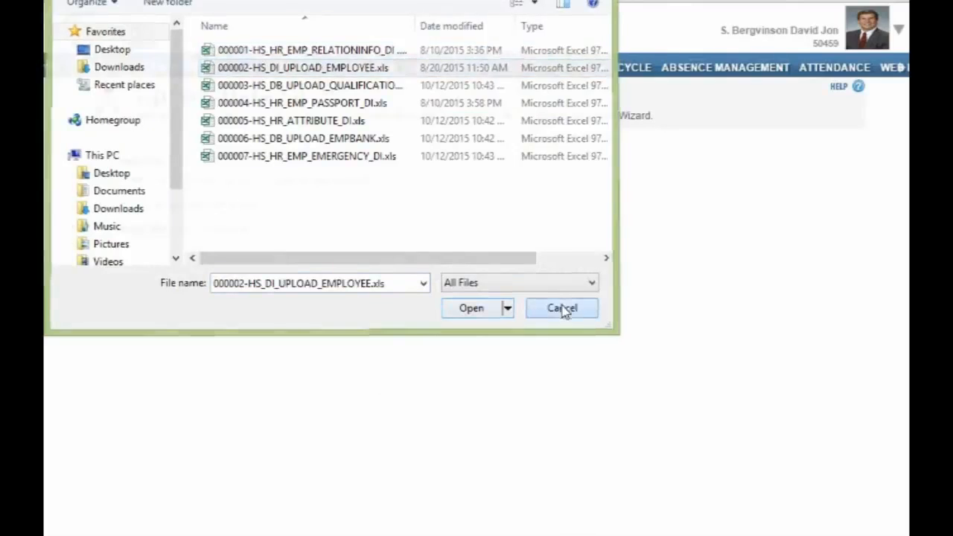
# - Switch to the DI_TRAINING folder, open 000002-HS_DI_UPLOAD_EMPLOYEE.xls in Excel, and examine the filled-in employee row
pyautogui.moveTo(174, 504)
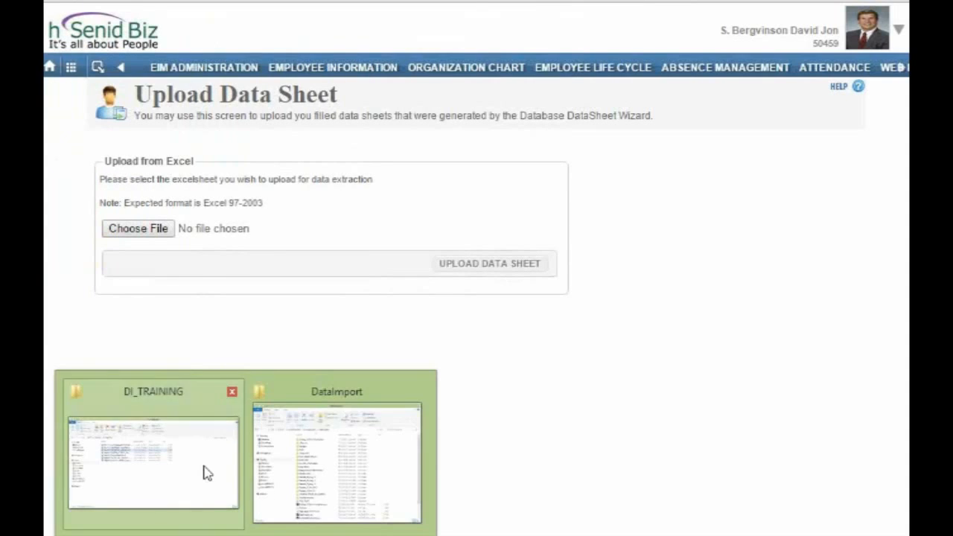
pyautogui.click(206, 472)
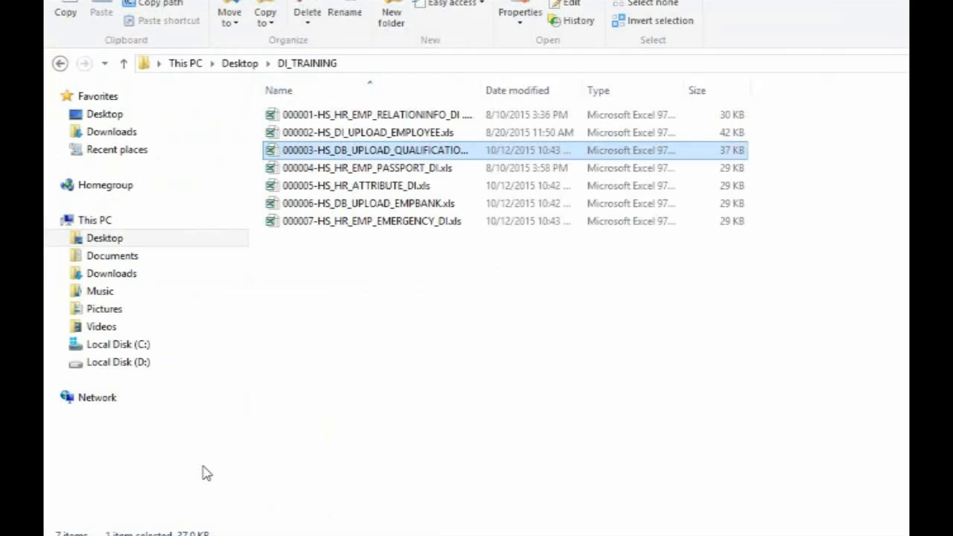
pyautogui.doubleClick(327, 133)
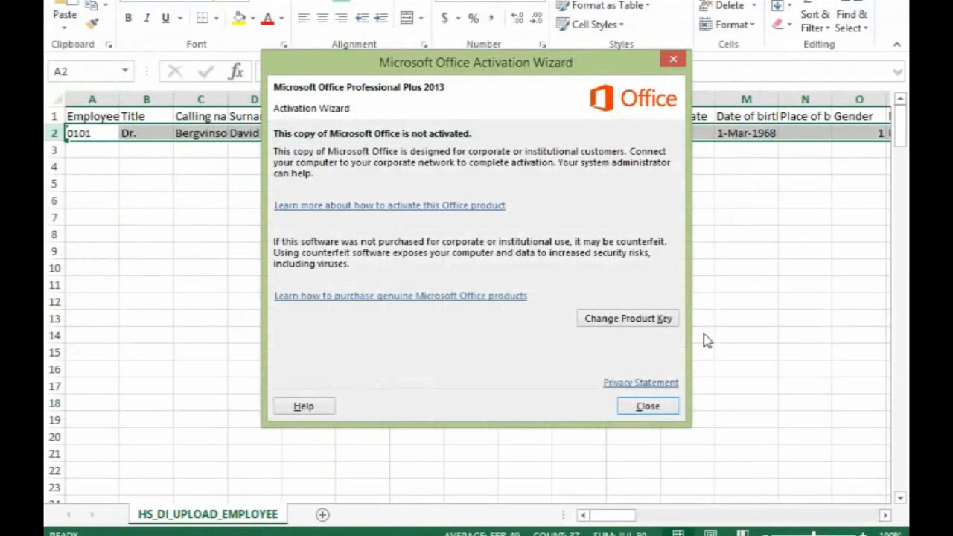
pyautogui.click(647, 407)
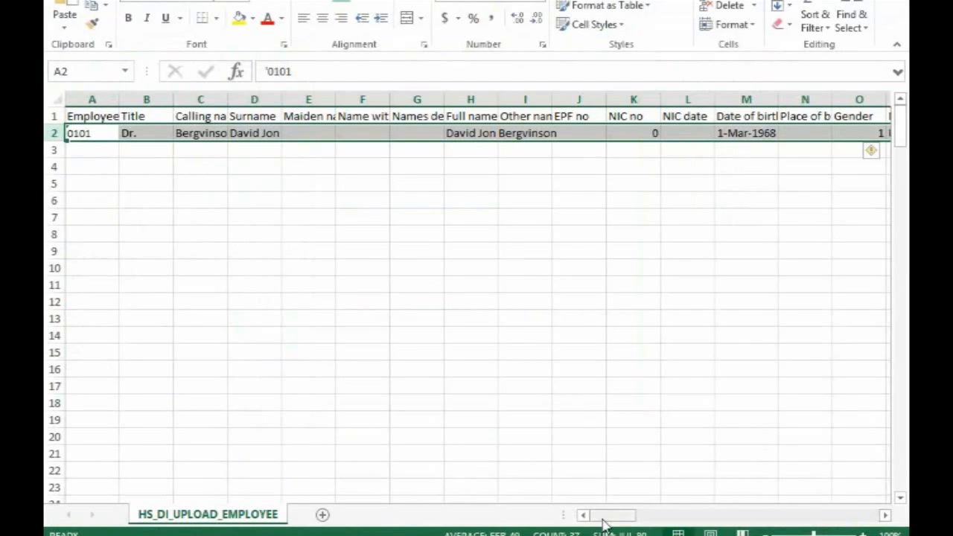
pyautogui.moveTo(604, 516); pyautogui.dragTo(570, 520)
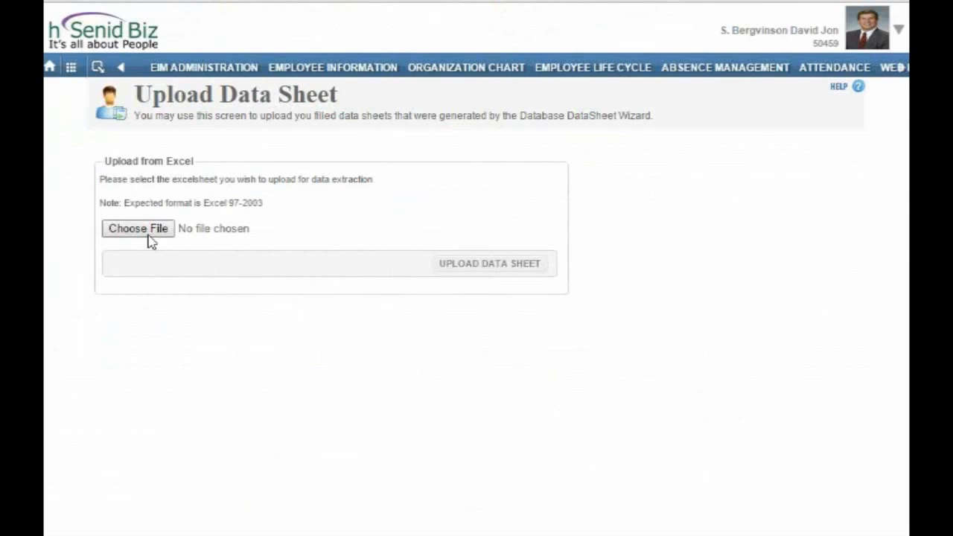
# - Select 000002-HS_DI_UPLOAD_EMPLOYEE.xls on the Upload Data Sheet page and upload it
pyautogui.click(149, 239)
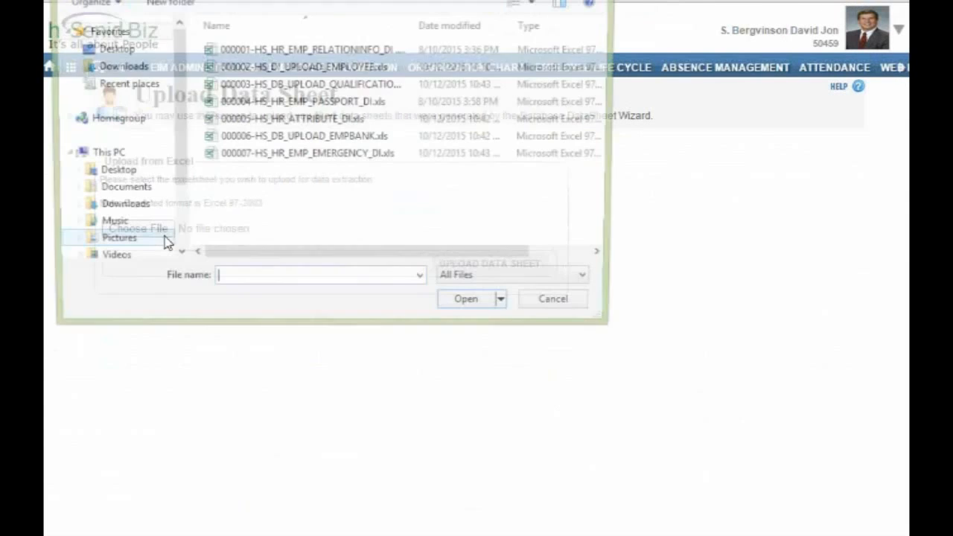
pyautogui.click(275, 69)
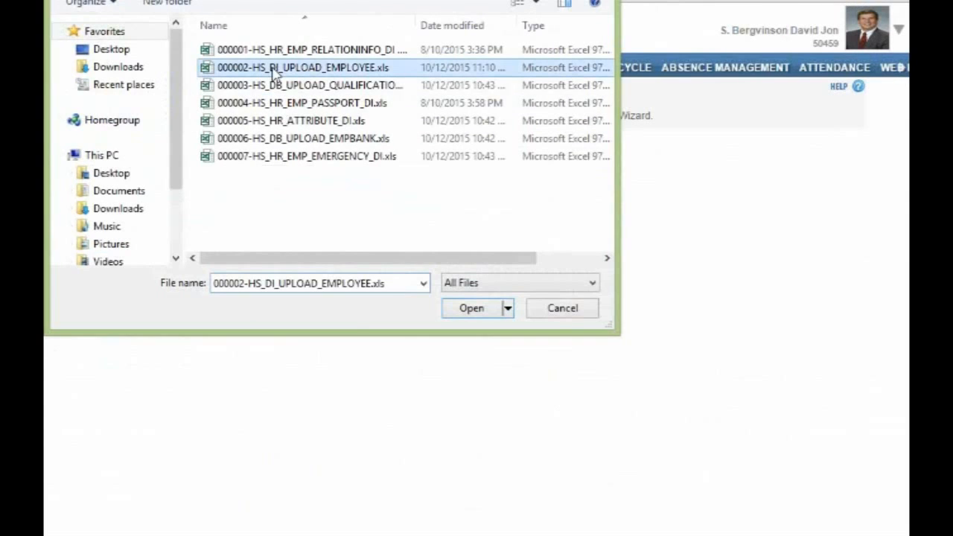
pyautogui.click(460, 309)
pyautogui.click(466, 271)
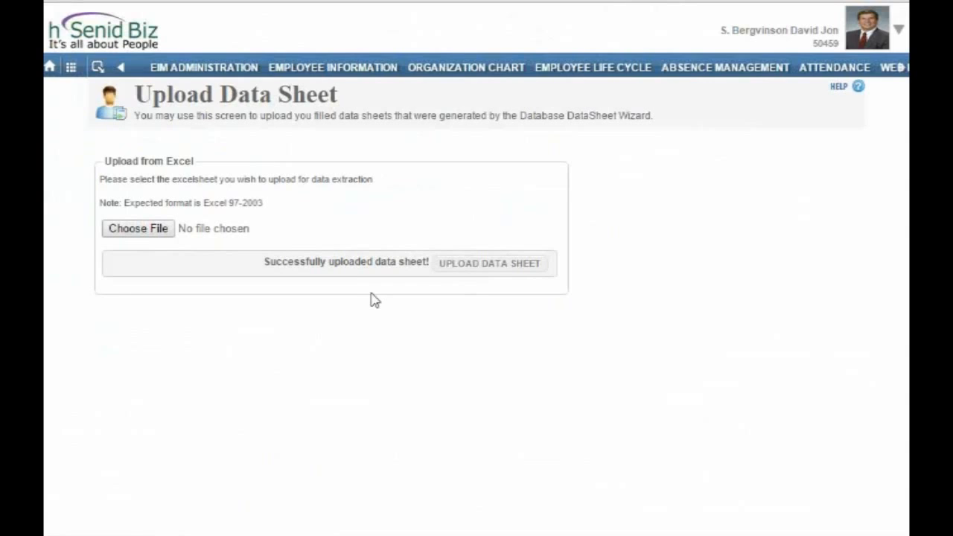
# - Open 000007-HS_HR_EMP_EMERGENCY_DI.xls from the DI_TRAINING folder, replace the employee number in A2 with a shorter one, and save and close the workbook
pyautogui.click(139, 229)
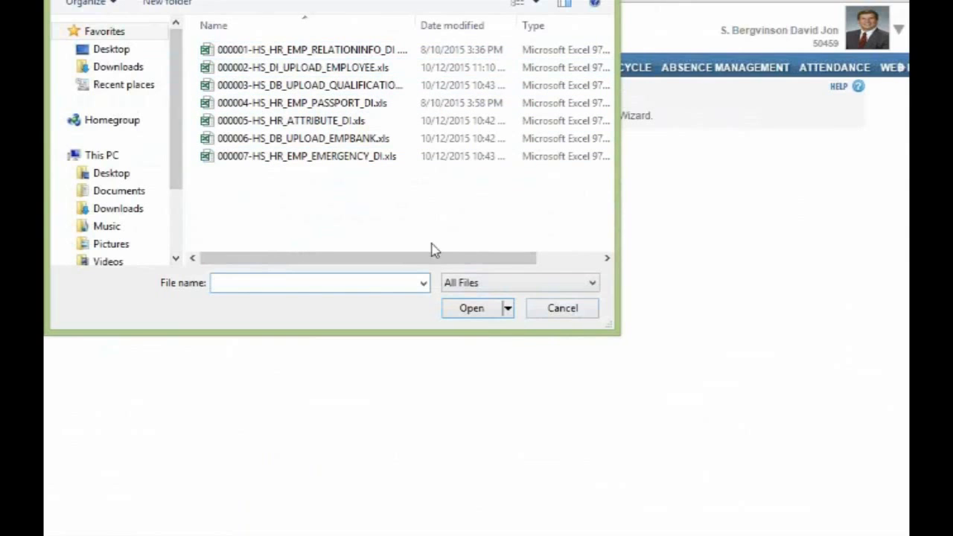
pyautogui.click(551, 313)
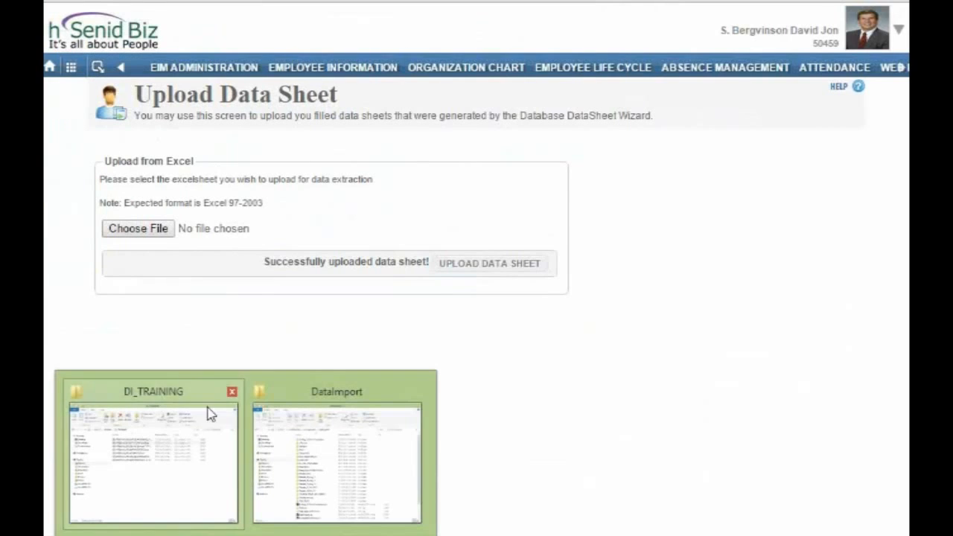
pyautogui.click(166, 451)
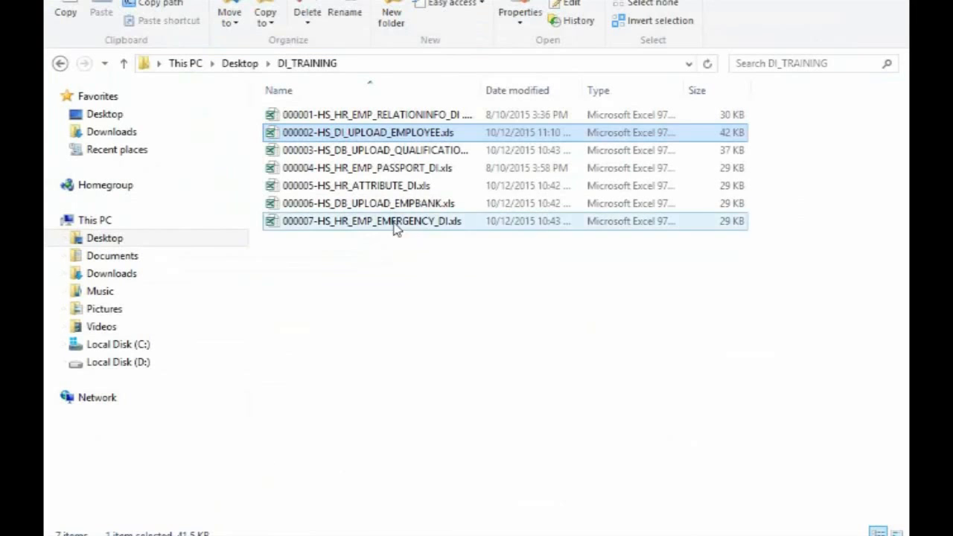
pyautogui.doubleClick(372, 228)
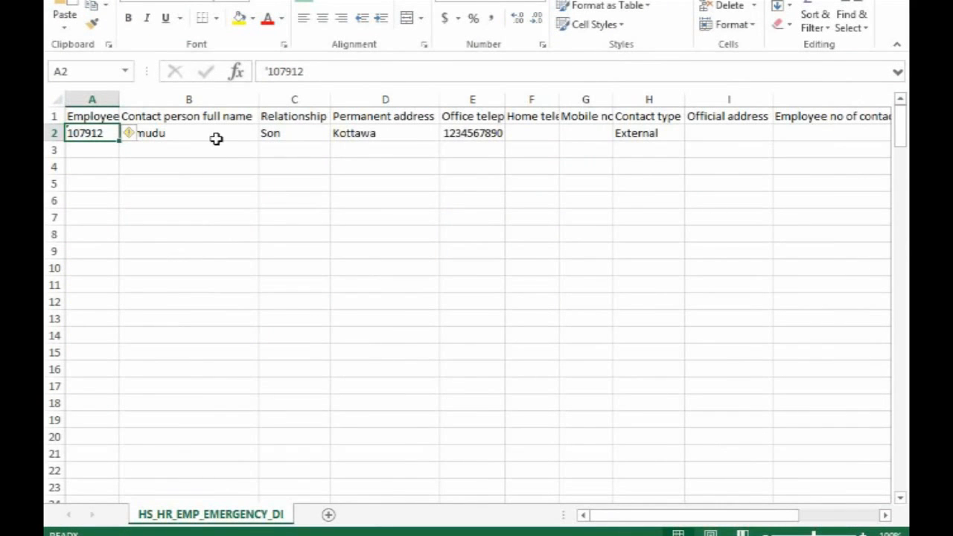
pyautogui.doubleClick(83, 133)
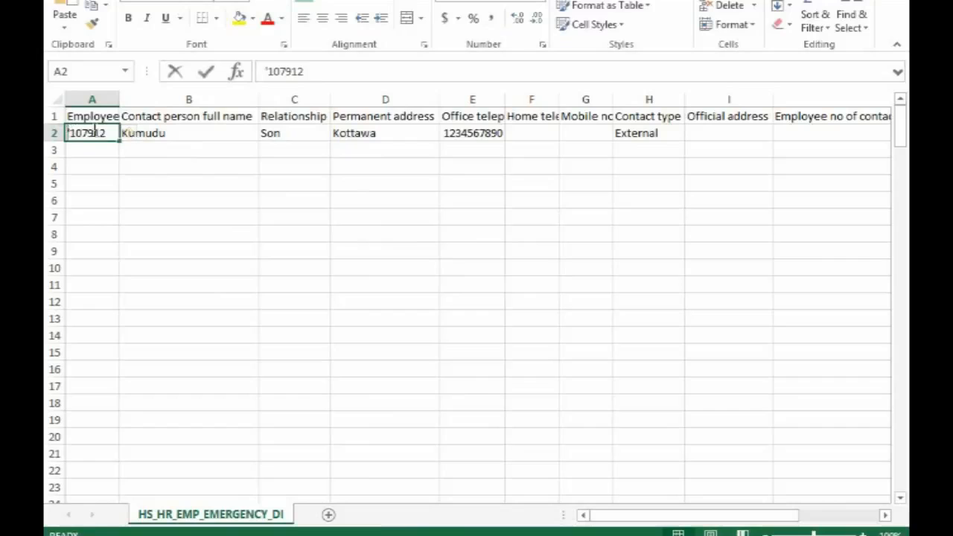
pyautogui.moveTo(91, 133); pyautogui.dragTo(106, 133)
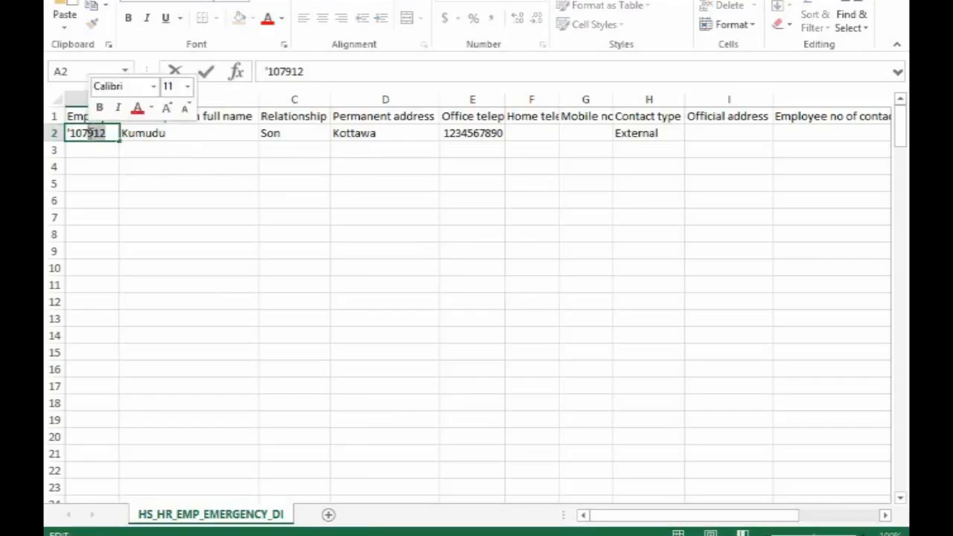
pyautogui.write('e')
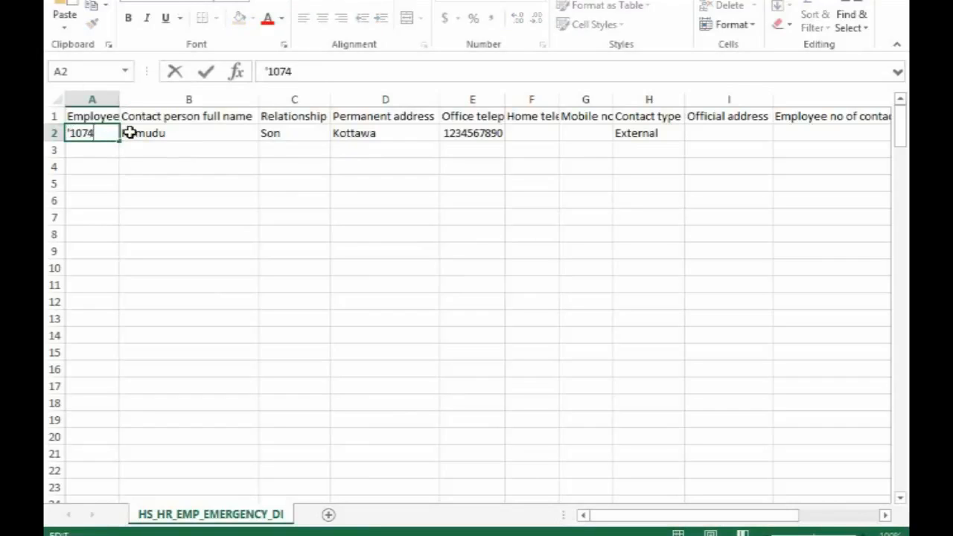
pyautogui.hotkey('ctrl', 'Return')
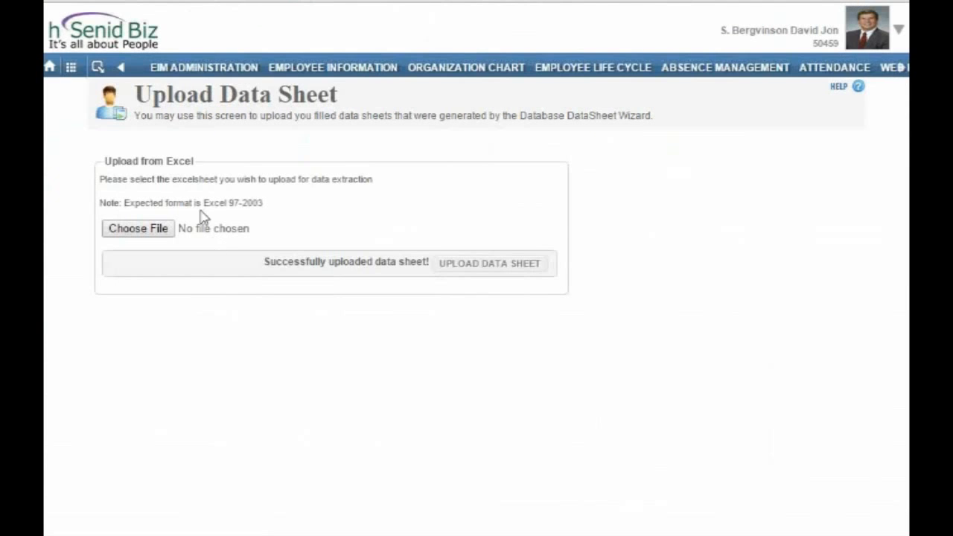
# - Upload 000007-HS_HR_EMP_EMERGENCY_DI.xls as the data sheet, and review and close the Error Summary
pyautogui.click(138, 228)
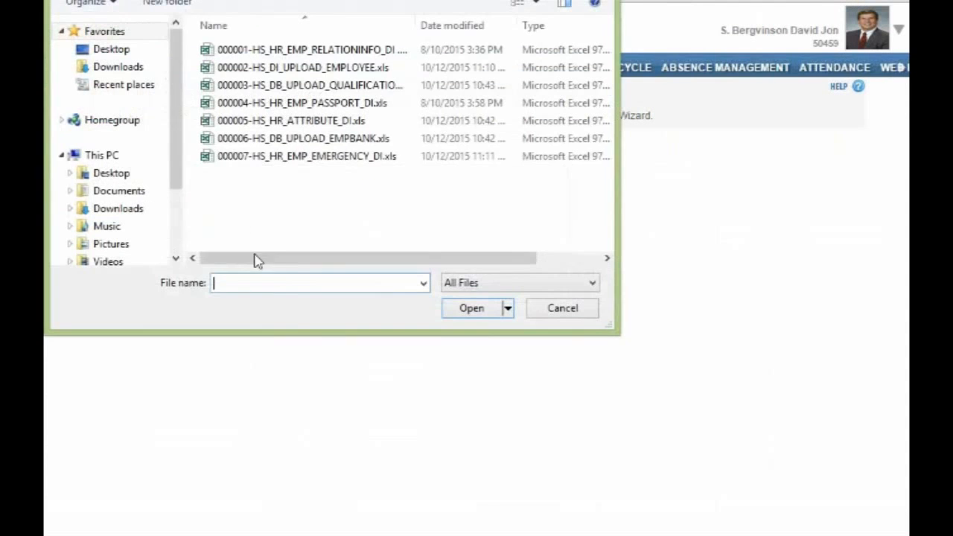
pyautogui.click(295, 156)
pyautogui.click(477, 309)
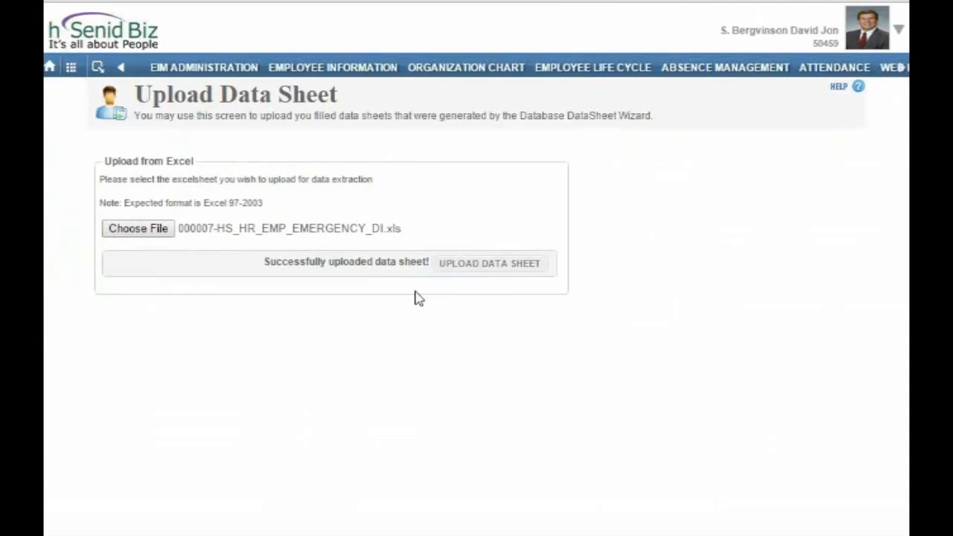
pyautogui.click(457, 263)
pyautogui.click(422, 263)
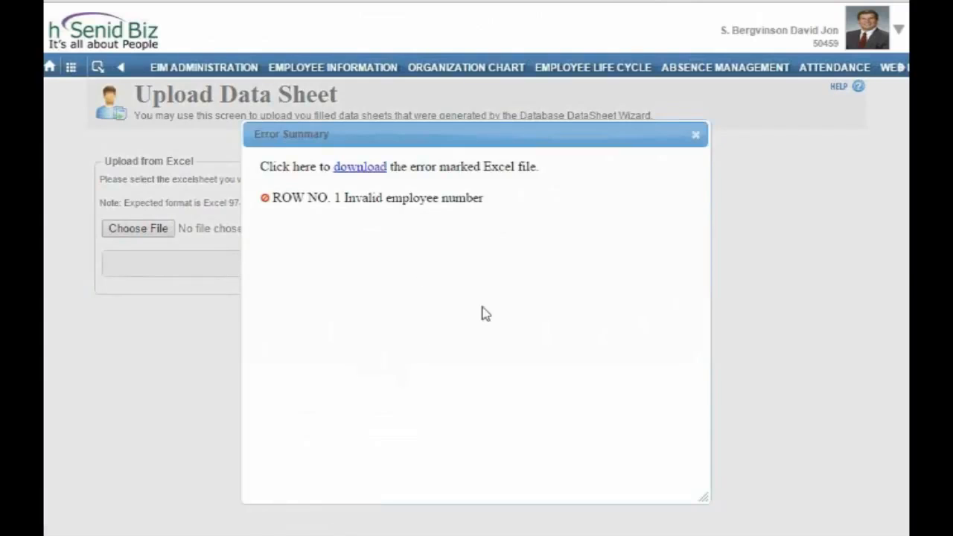
pyautogui.click(696, 136)
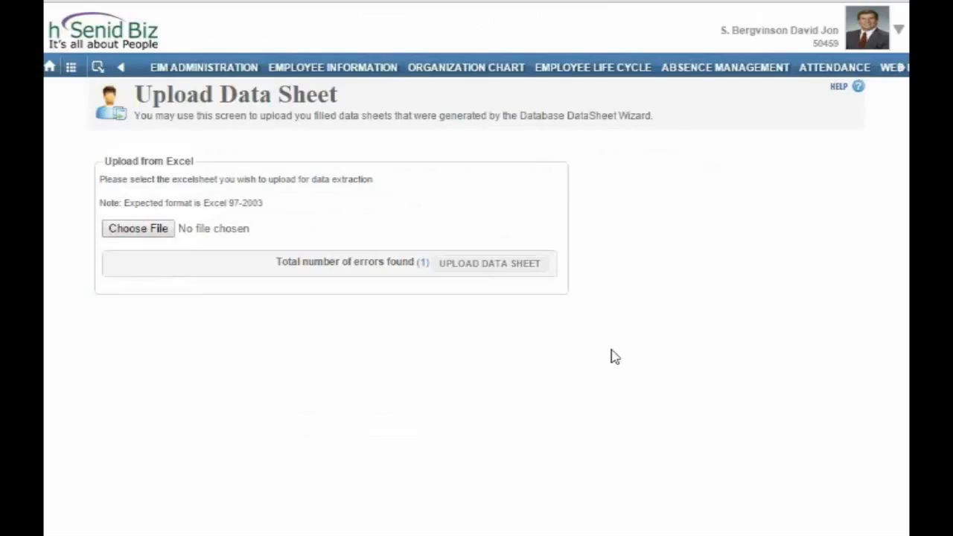
# - Switch to the 000007-HS_HR_EMP_EMERGENCY_DI workbook in Excel, examine the Contact type and Employee no of contact person columns, and close it
pyautogui.moveTo(637, 535)
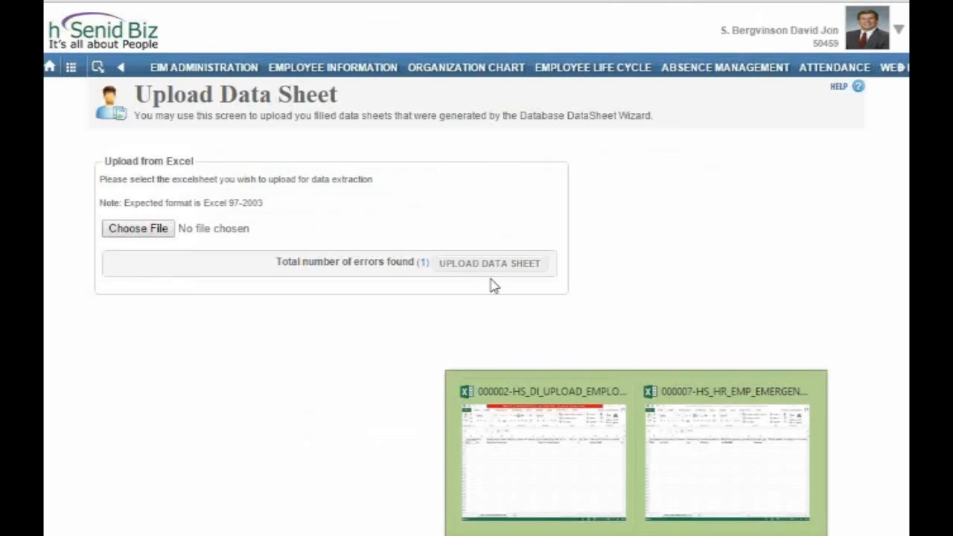
pyautogui.click(692, 458)
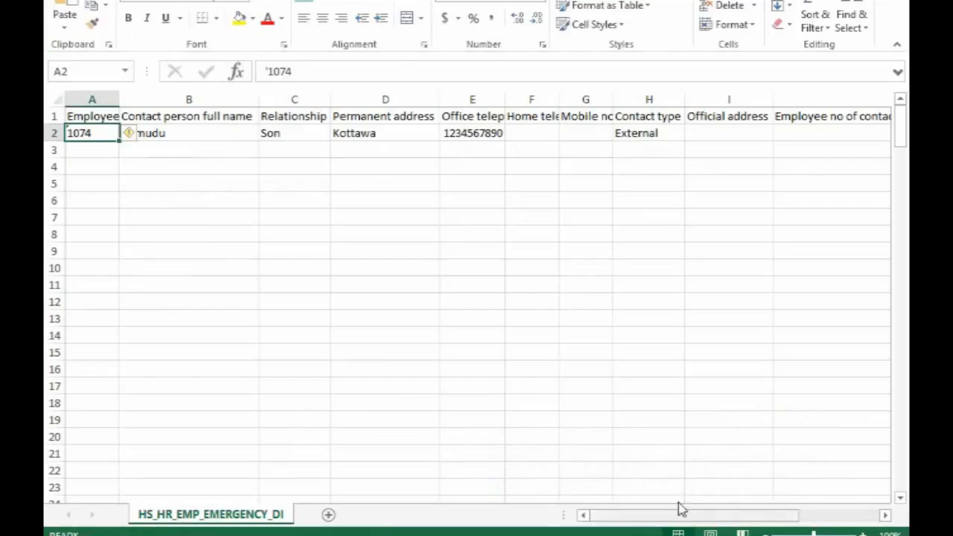
pyautogui.doubleClick(639, 132)
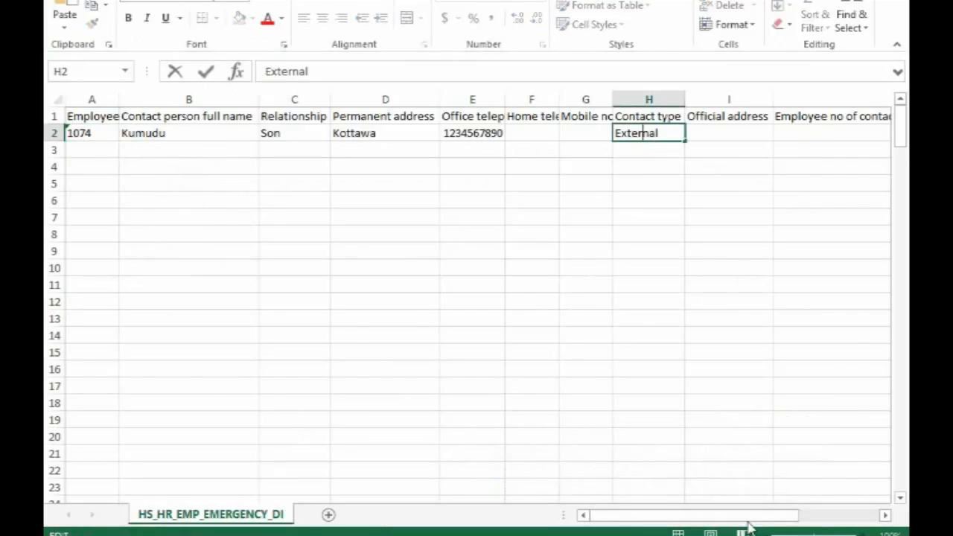
pyautogui.moveTo(749, 524); pyautogui.dragTo(829, 514)
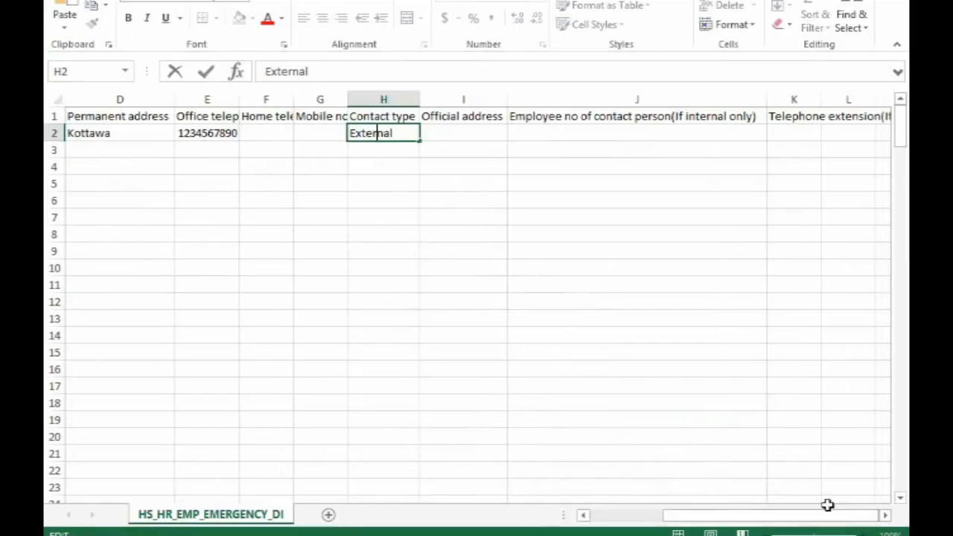
pyautogui.doubleClick(628, 133)
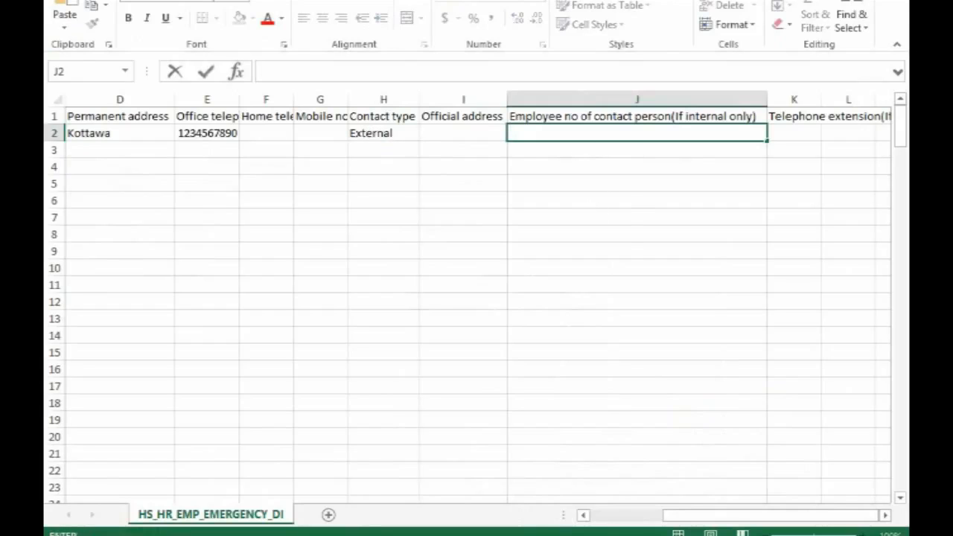
pyautogui.hotkey('alt', 'F4')
pyautogui.click(489, 271)
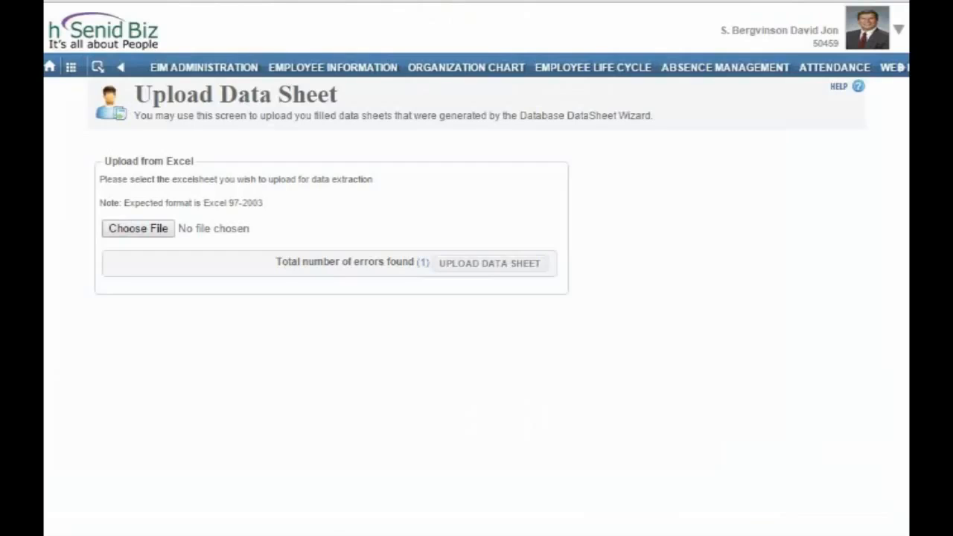
# - Return to the home page and open the Database Wizard of the Data Import module
pyautogui.click(49, 71)
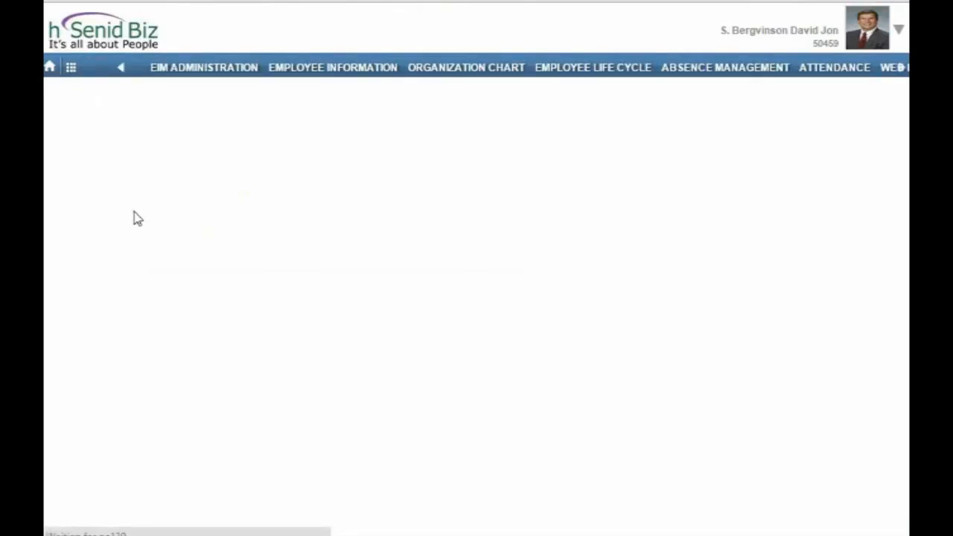
pyautogui.scroll(-5, 528, 356)
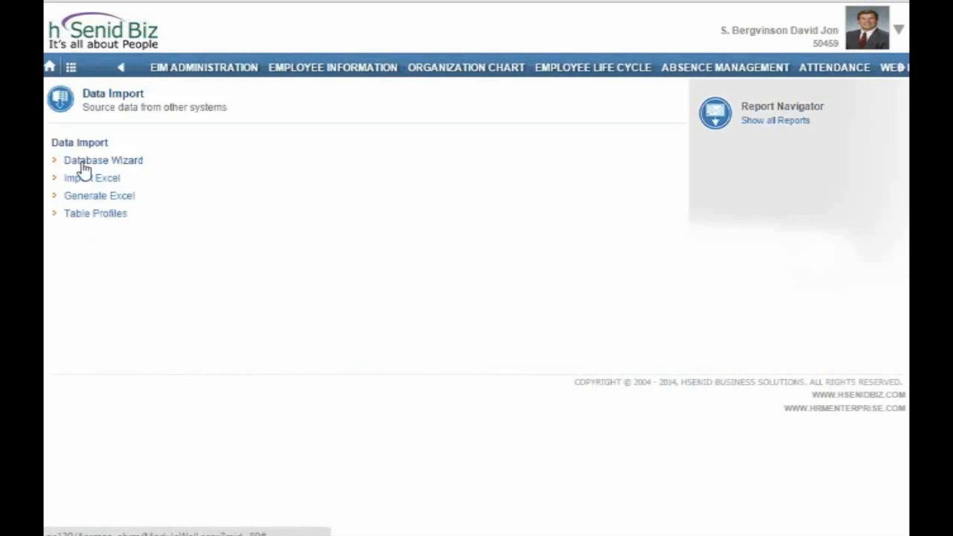
pyautogui.click(78, 161)
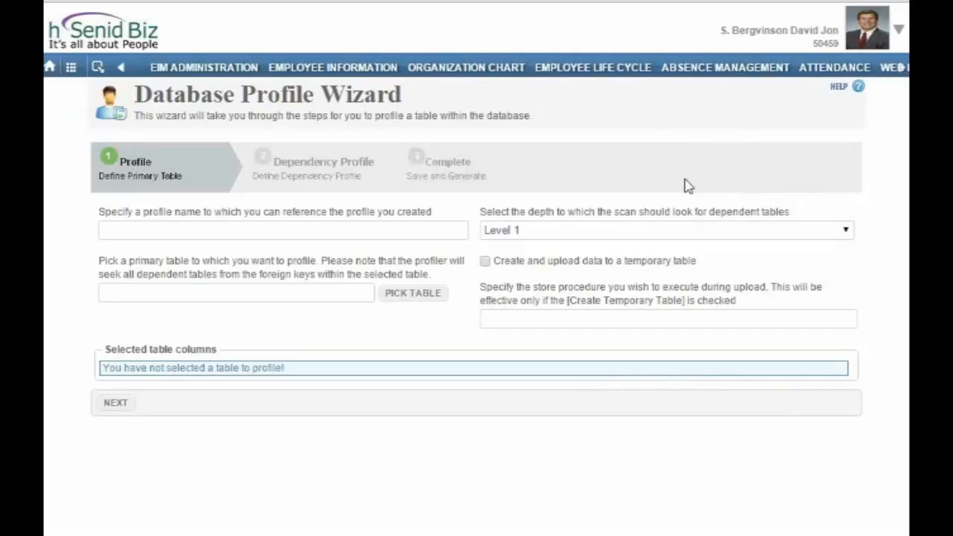
# - Open the Bank Details profile from Data Import's Table Profiles and examine its stored procedure and the Branch_Code column
pyautogui.click(52, 69)
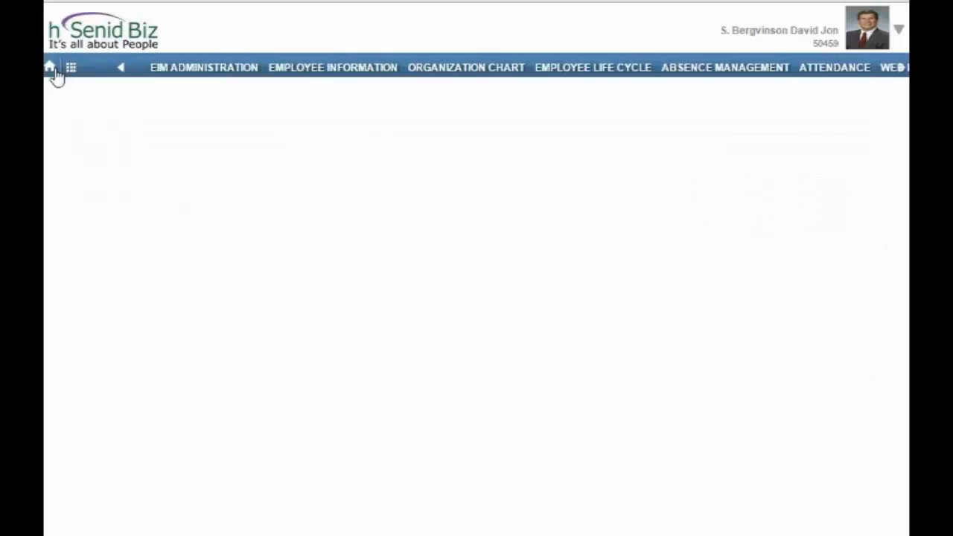
pyautogui.scroll(-5, 335, 420)
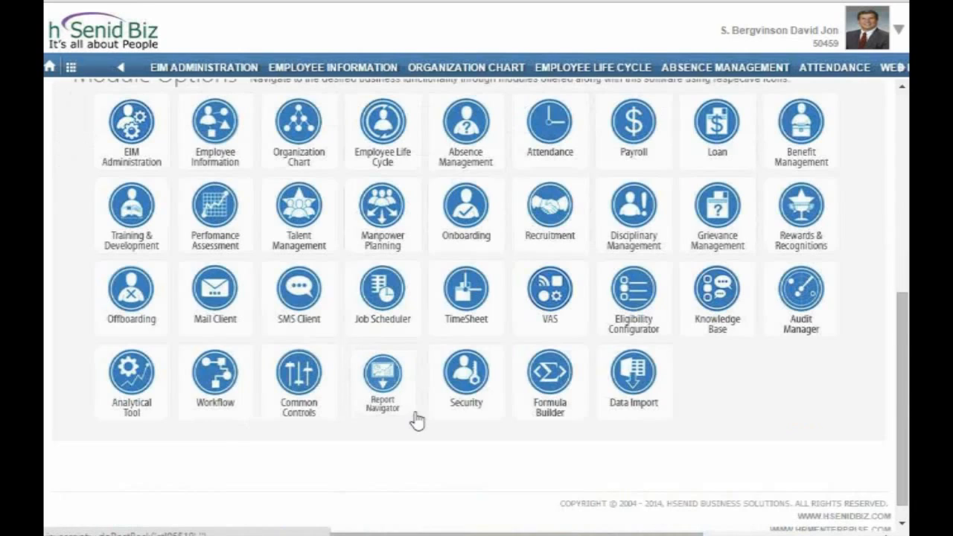
pyautogui.click(634, 389)
pyautogui.click(72, 238)
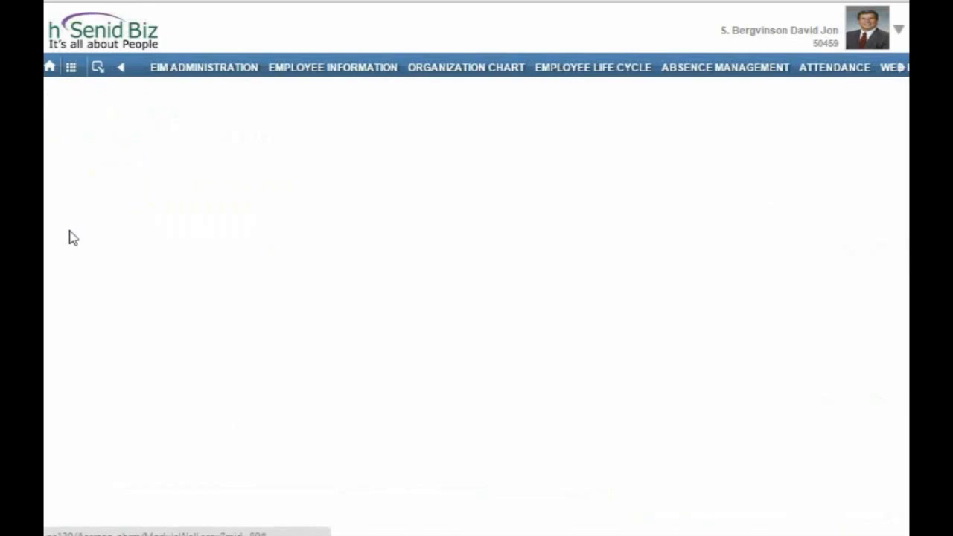
pyautogui.click(798, 208)
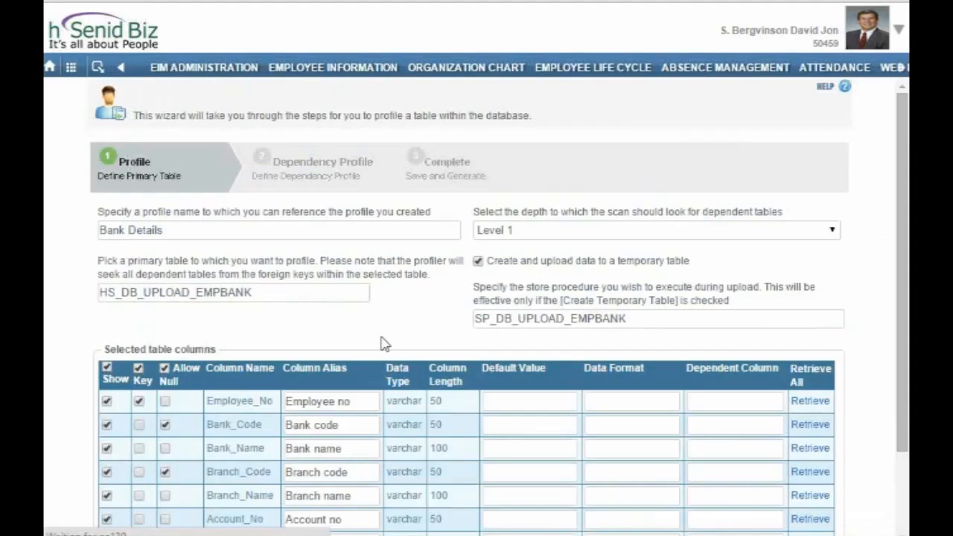
pyautogui.scroll(-3, 265, 466)
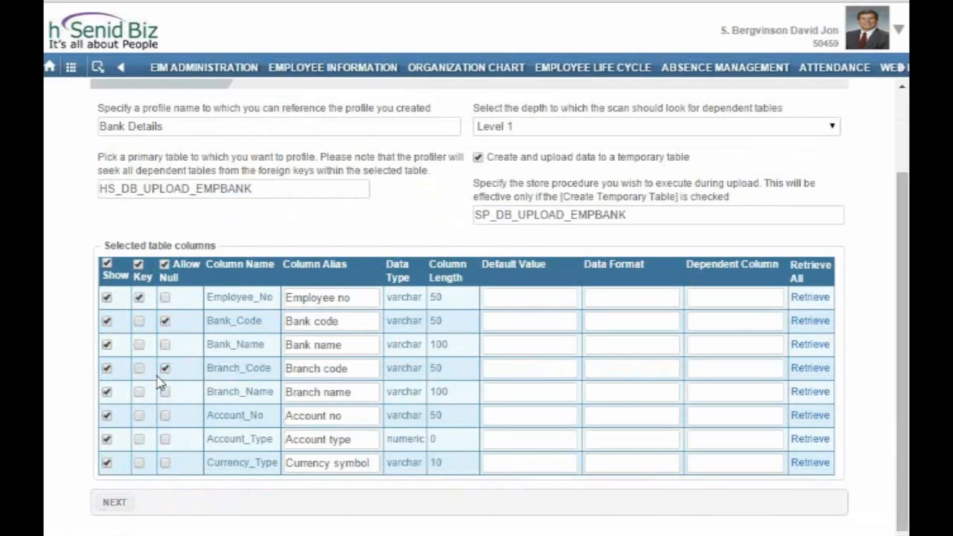
pyautogui.moveTo(683, 213); pyautogui.dragTo(474, 214)
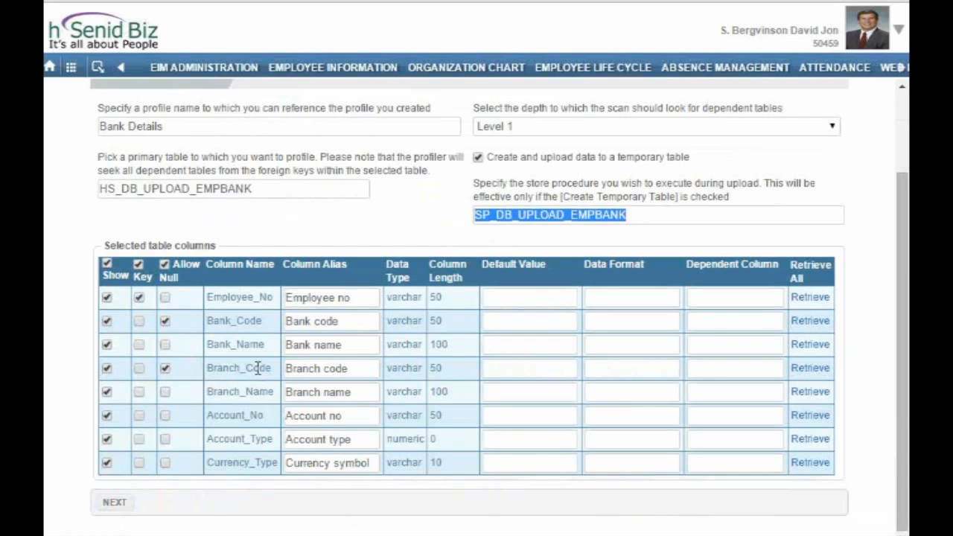
pyautogui.moveTo(271, 368); pyautogui.dragTo(211, 374)
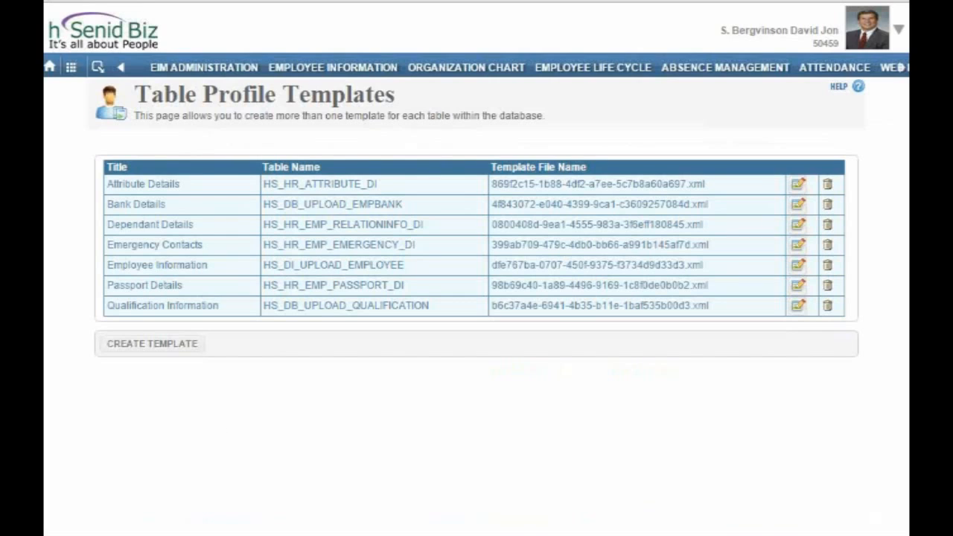
# - Open 000002-HS_DI_UPLOAD_EMPLOYEE.xls from the DI_TRAINING folder, dismiss the Office activation notice, and examine the employee number in A2
pyautogui.moveTo(313, 422)
pyautogui.click(187, 455)
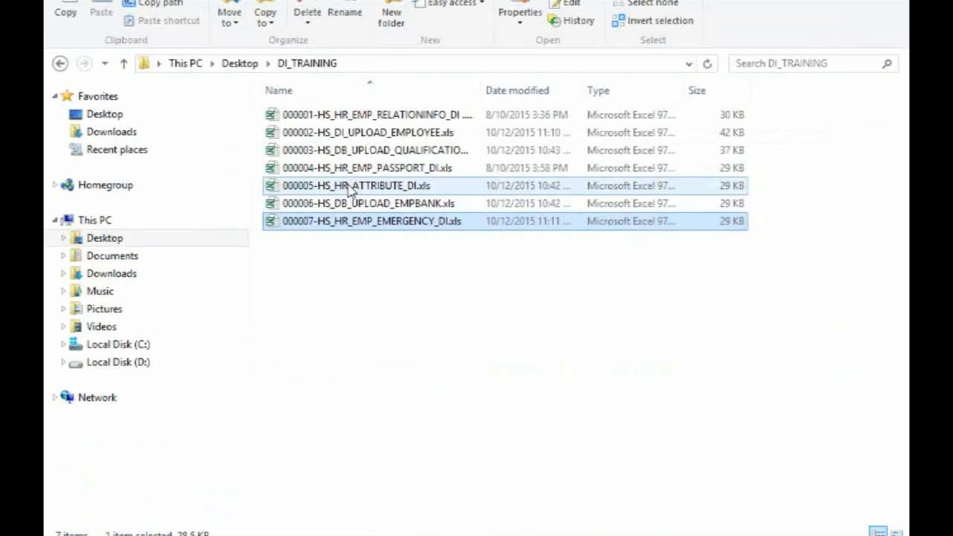
pyautogui.doubleClick(334, 134)
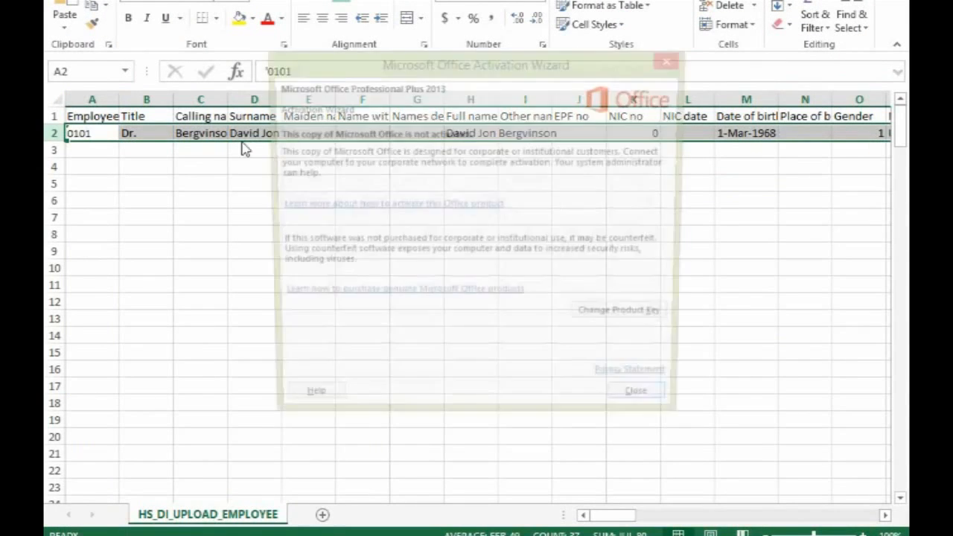
pyautogui.click(673, 60)
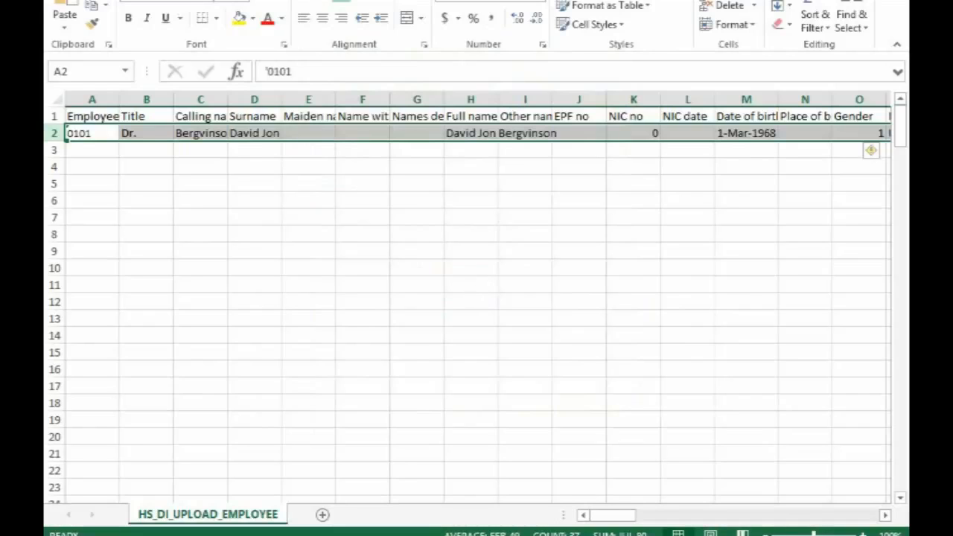
pyautogui.click(91, 134)
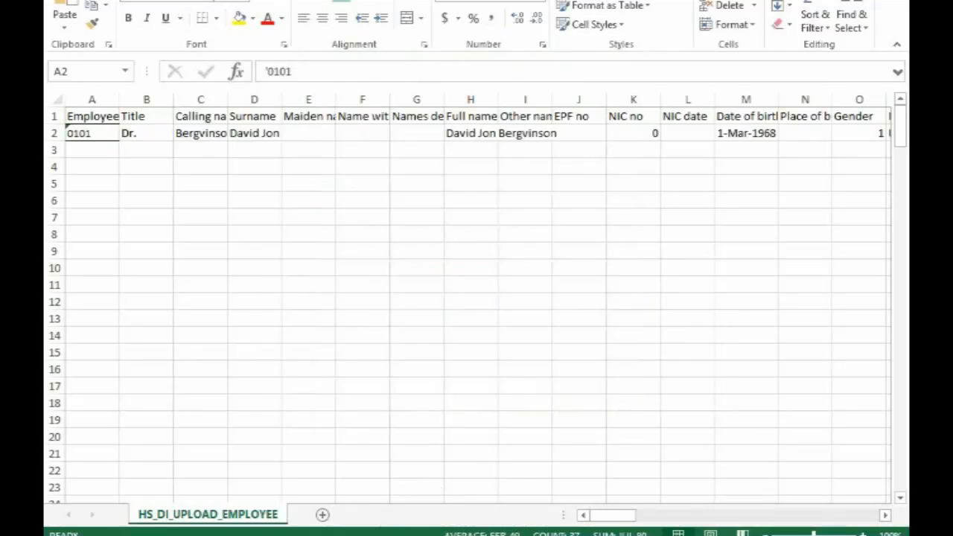
# - Return to the DI_TRAINING folder, open 000005-HS_HR_ATTRIBUTE_DI.xls in Excel, and dismiss the Office activation notice
pyautogui.moveTo(246, 535)
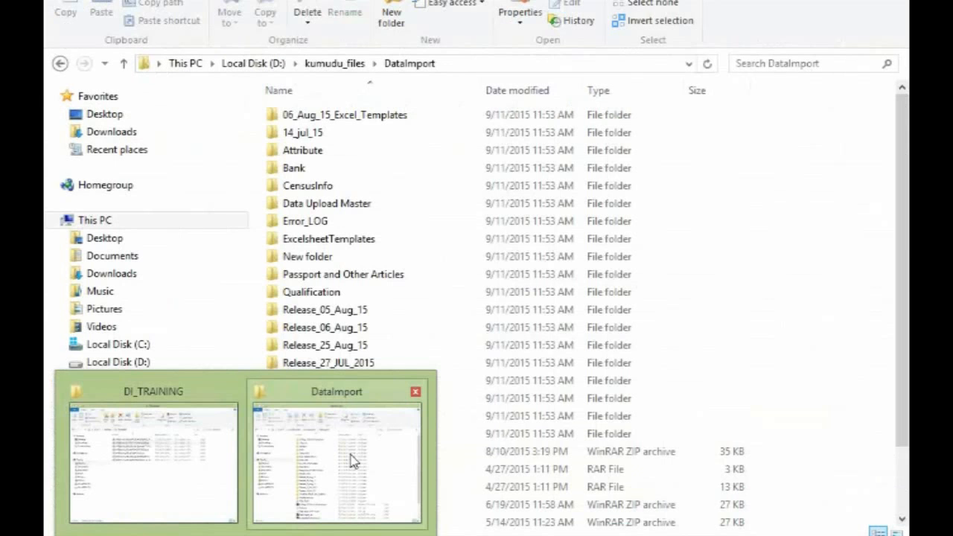
pyautogui.click(199, 478)
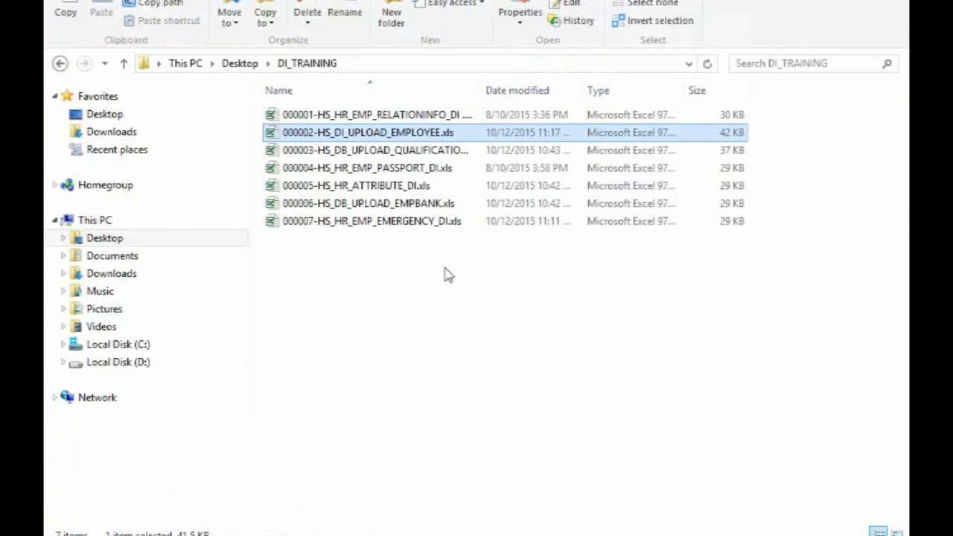
pyautogui.doubleClick(430, 222)
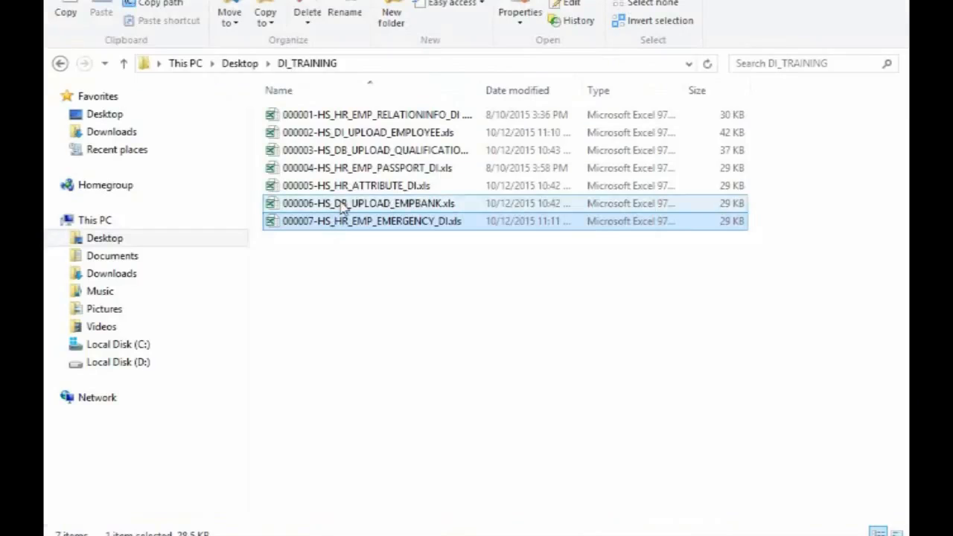
pyautogui.click(359, 140)
pyautogui.click(362, 151)
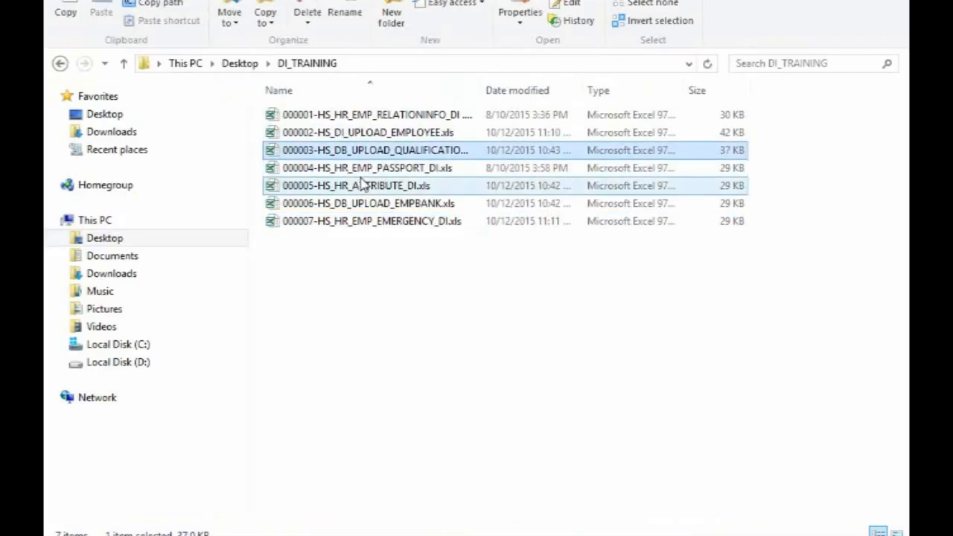
pyautogui.doubleClick(363, 185)
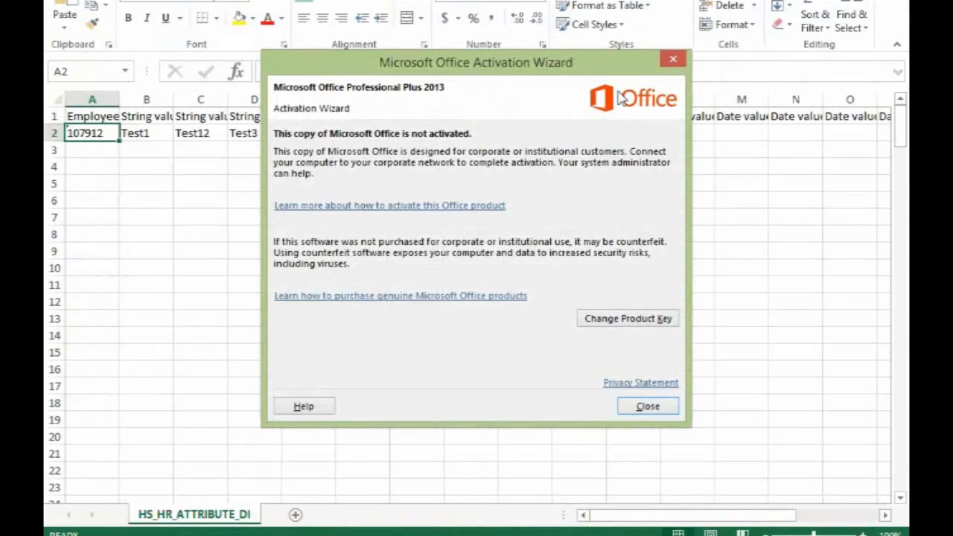
pyautogui.click(674, 62)
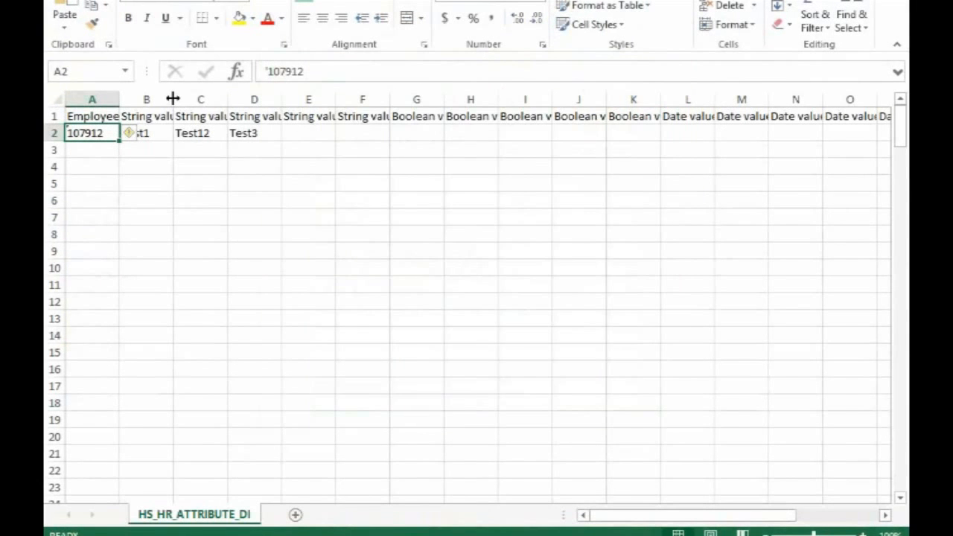
# - Autofit columns B through G of the HS_HR_ATTRIBUTE_DI sheet to show their full headings
pyautogui.doubleClick(174, 97)
pyautogui.doubleClick(250, 98)
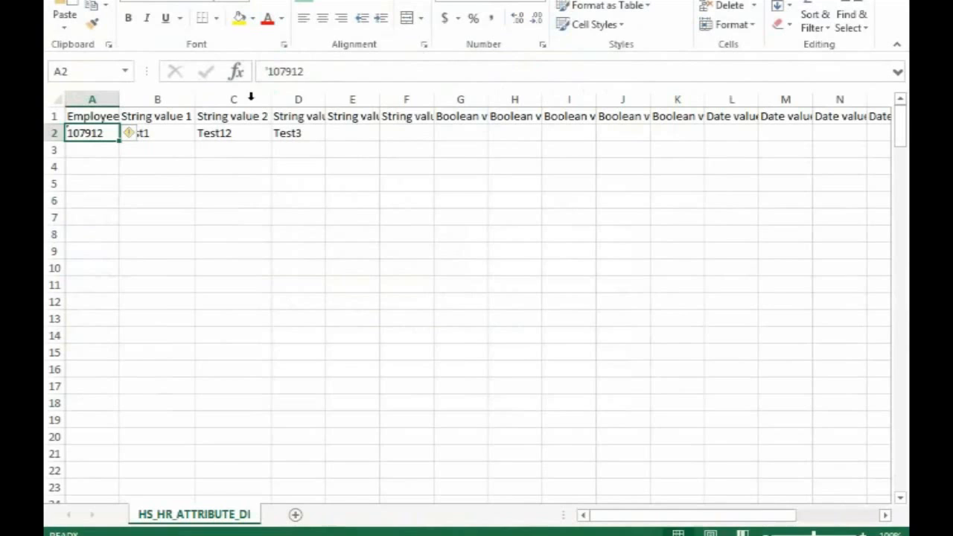
pyautogui.moveTo(324, 100); pyautogui.dragTo(322, 99)
pyautogui.doubleClick(322, 100)
pyautogui.doubleClick(402, 100)
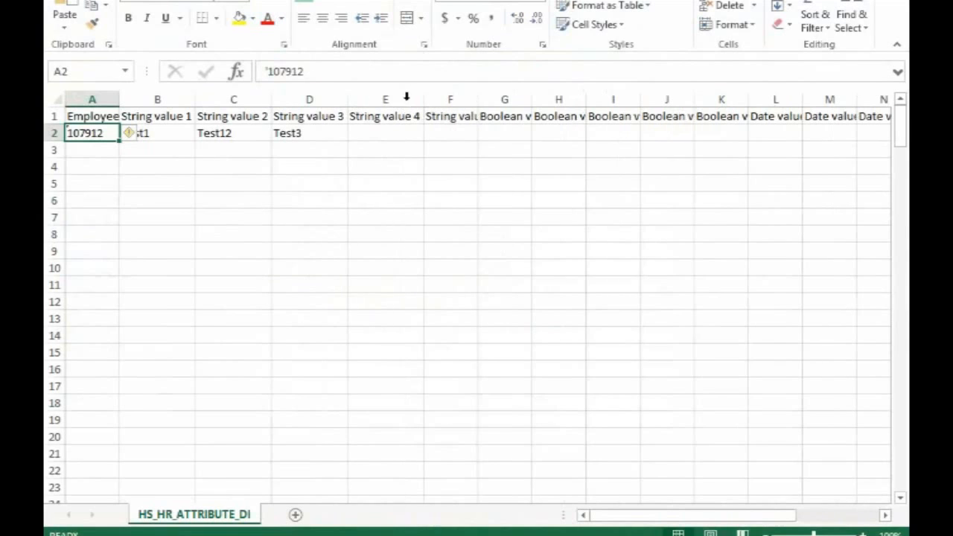
pyautogui.doubleClick(478, 100)
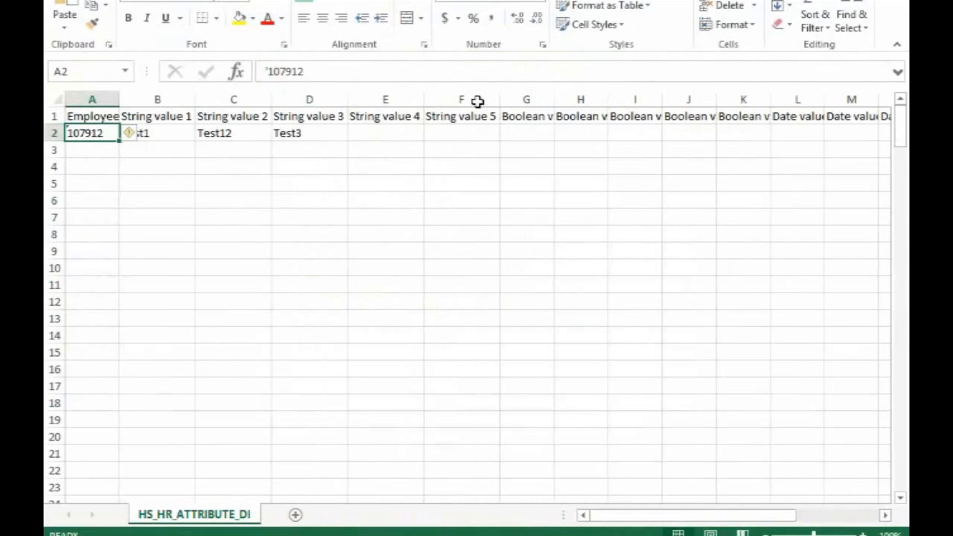
pyautogui.doubleClick(552, 99)
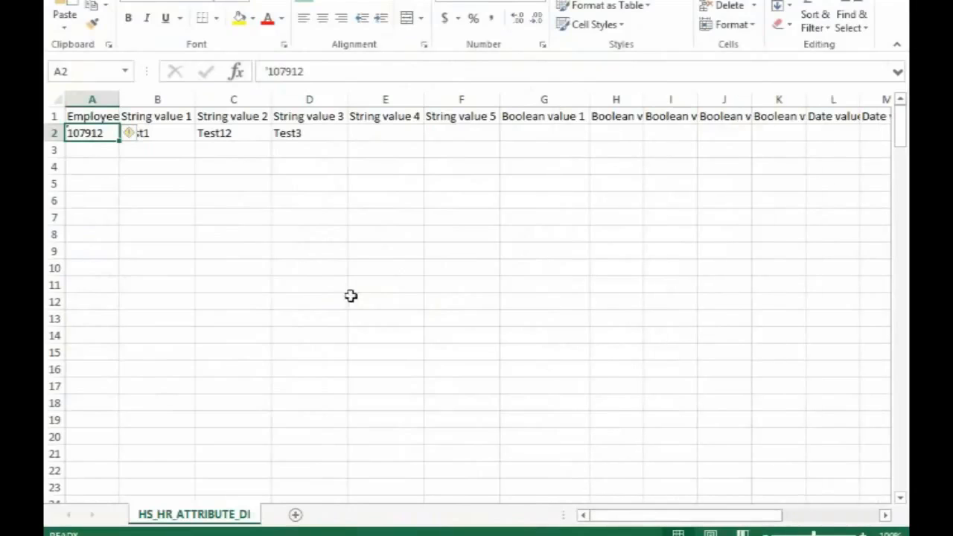
# - Examine the string, Boolean, date and numeric value headings across the HS_HR_ATTRIBUTE_DI sheet
pyautogui.click(176, 117)
pyautogui.click(252, 113)
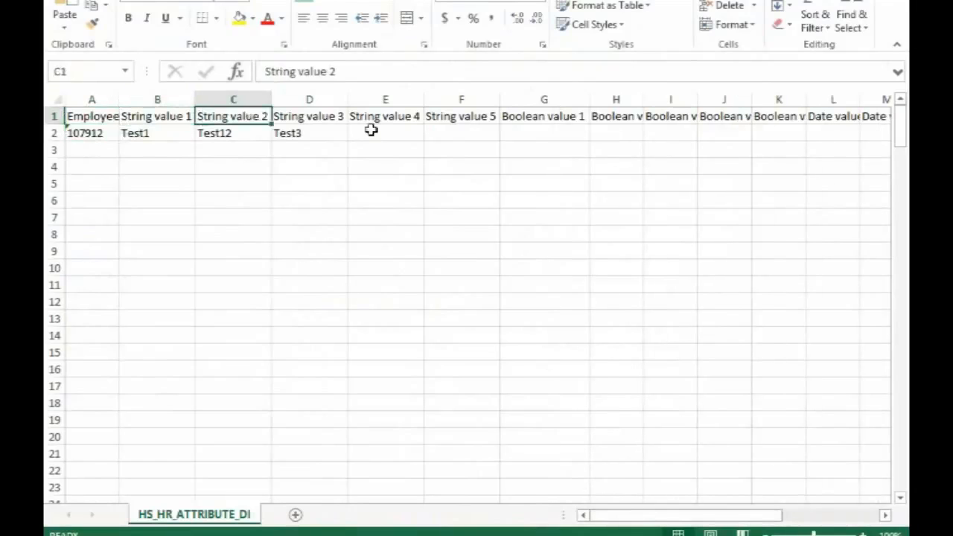
pyautogui.click(547, 112)
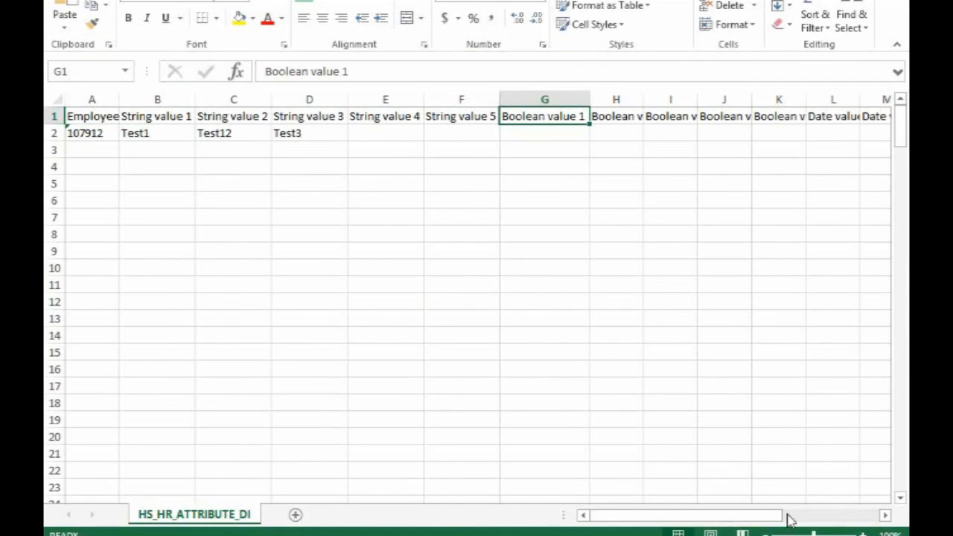
pyautogui.moveTo(788, 514); pyautogui.dragTo(894, 514)
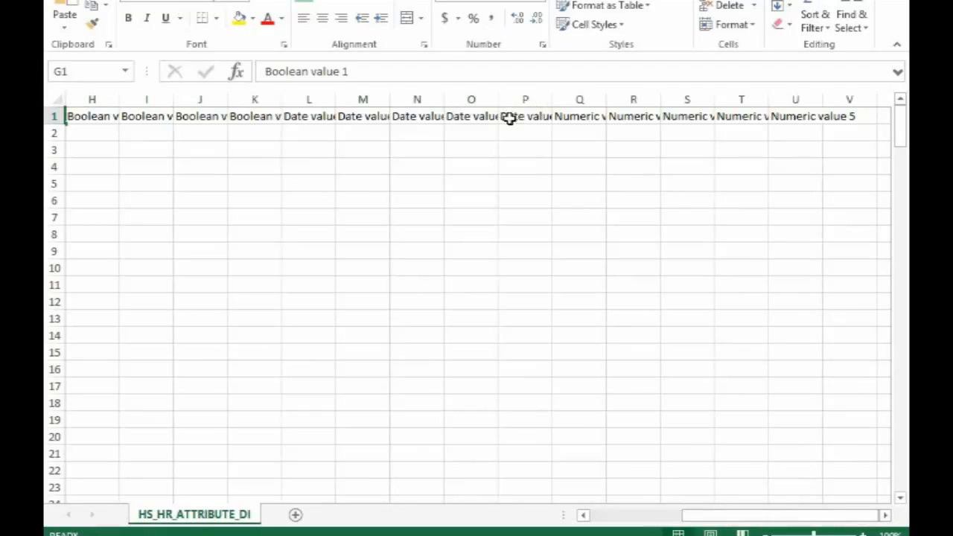
pyautogui.click(470, 114)
pyautogui.click(596, 128)
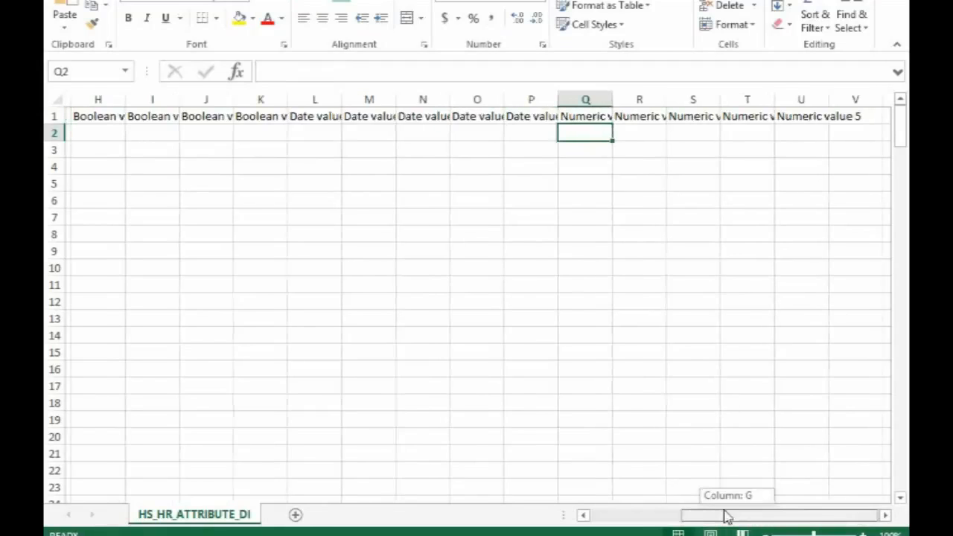
pyautogui.moveTo(724, 513); pyautogui.dragTo(574, 511)
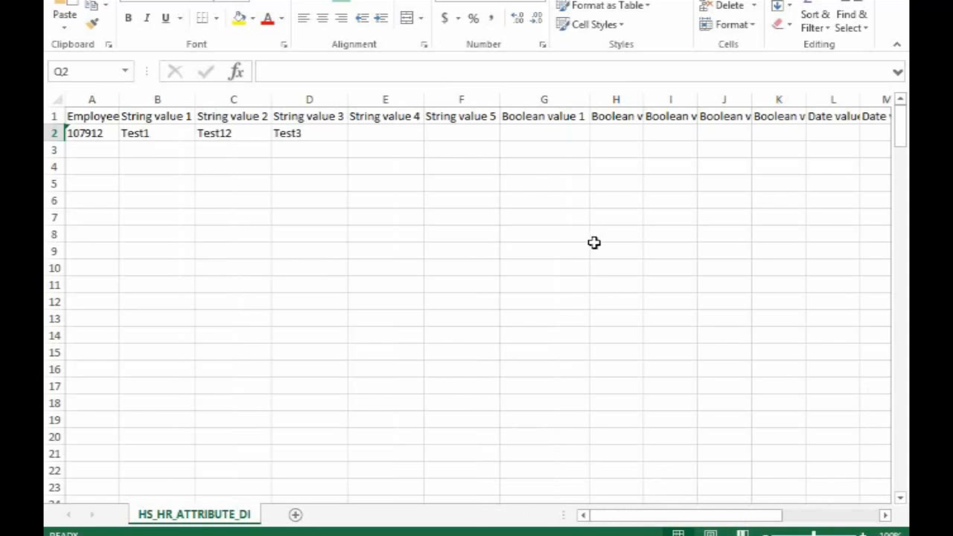
# - Review the HS_HR_ATTRIBUTE_DI headings through Numeric value 5, and select the String value 1 heading in B1
pyautogui.moveTo(696, 516); pyautogui.dragTo(790, 520)
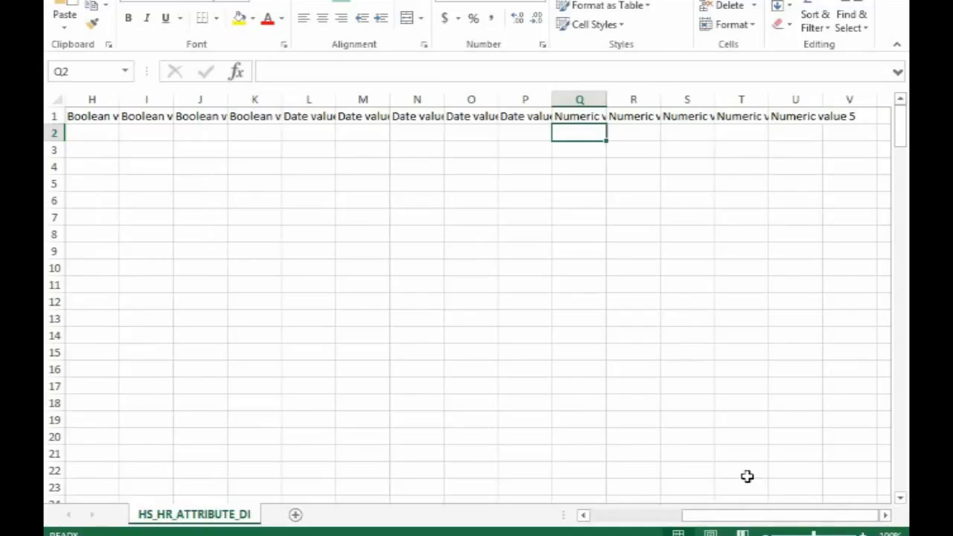
pyautogui.moveTo(662, 519); pyautogui.dragTo(608, 517)
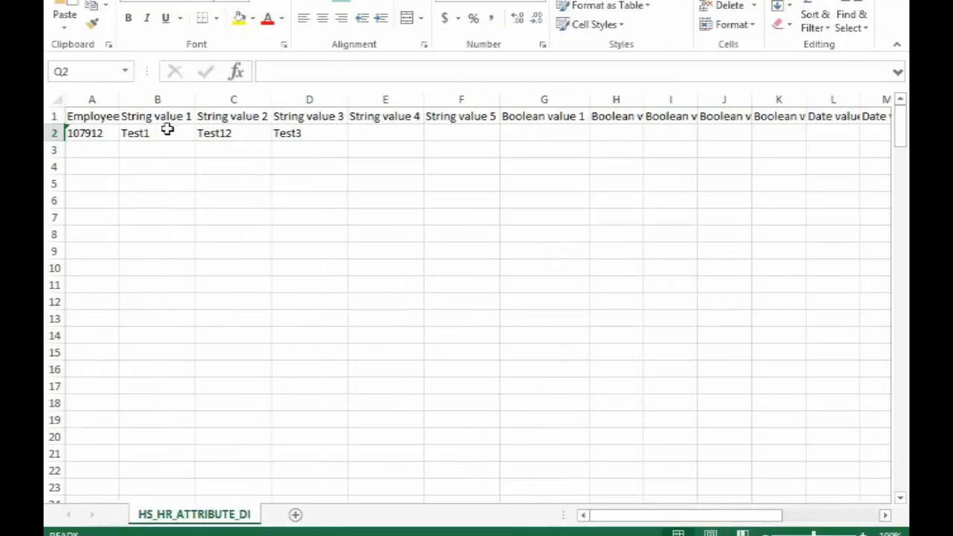
pyautogui.click(173, 117)
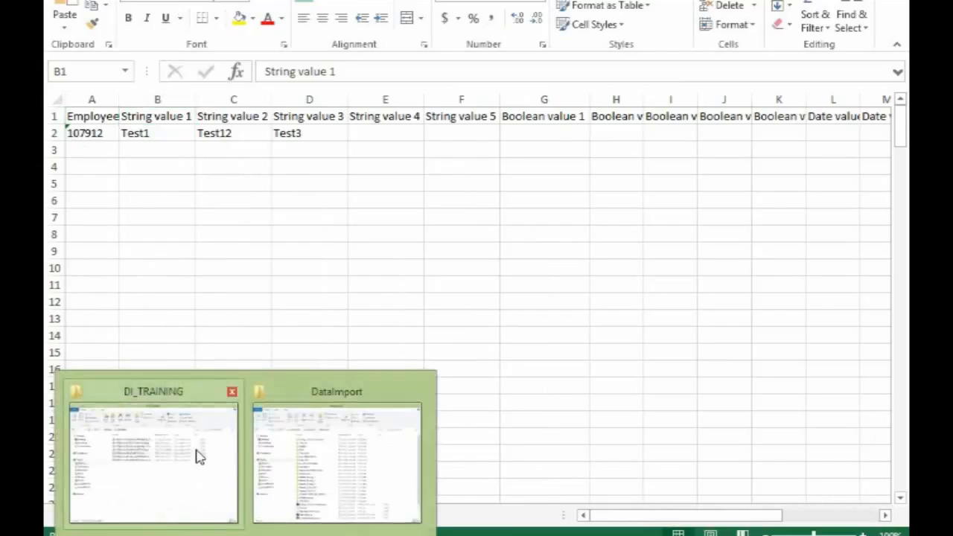
# - Look for the Attribute Information Mapping Guide in the Downloads folder and the mail inbox, and return to the HS_HR_ATTRIBUTE_DI sheet in Excel
pyautogui.click(198, 454)
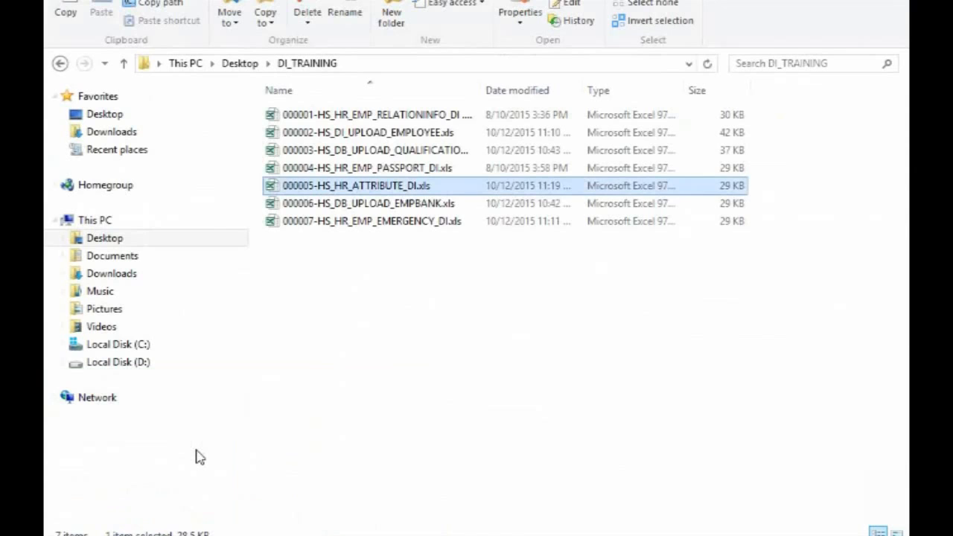
pyautogui.click(97, 132)
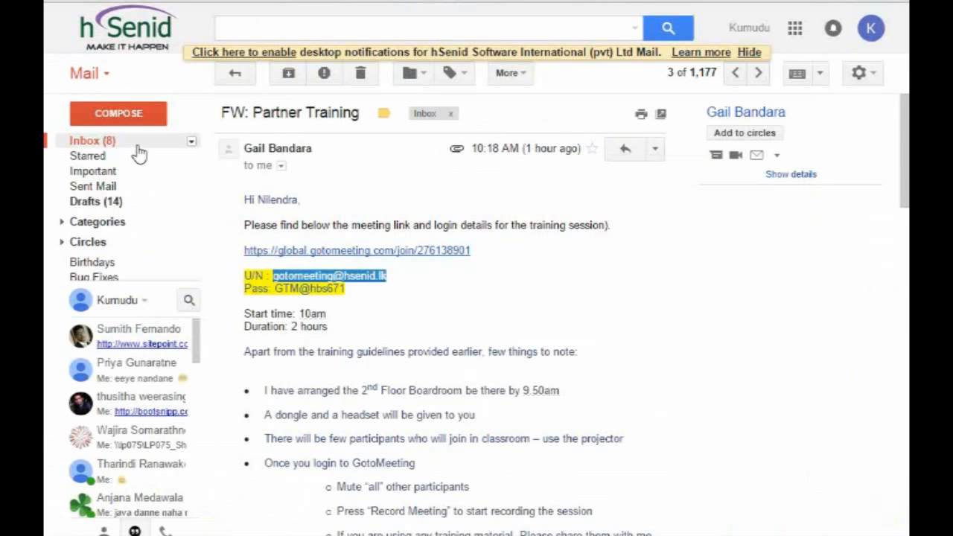
pyautogui.click(139, 149)
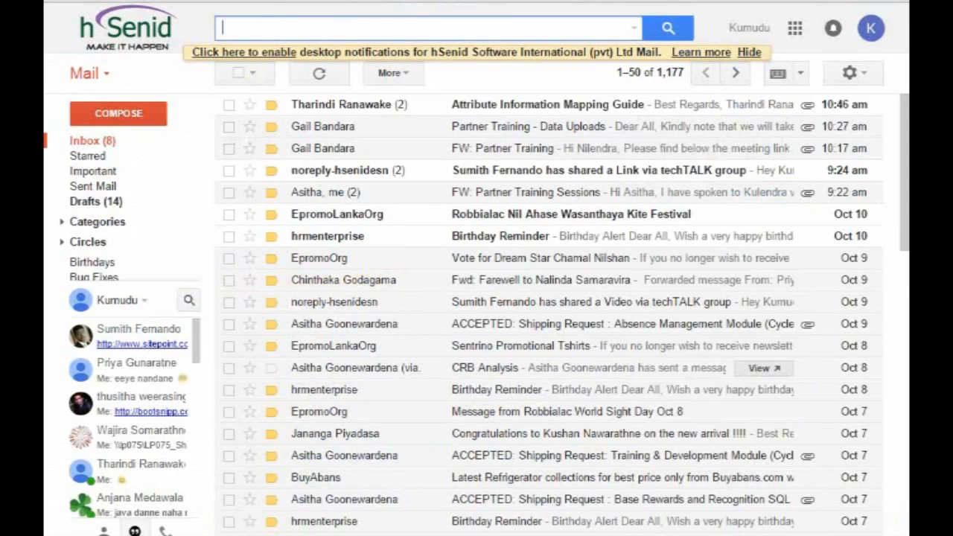
pyautogui.click(186, 424)
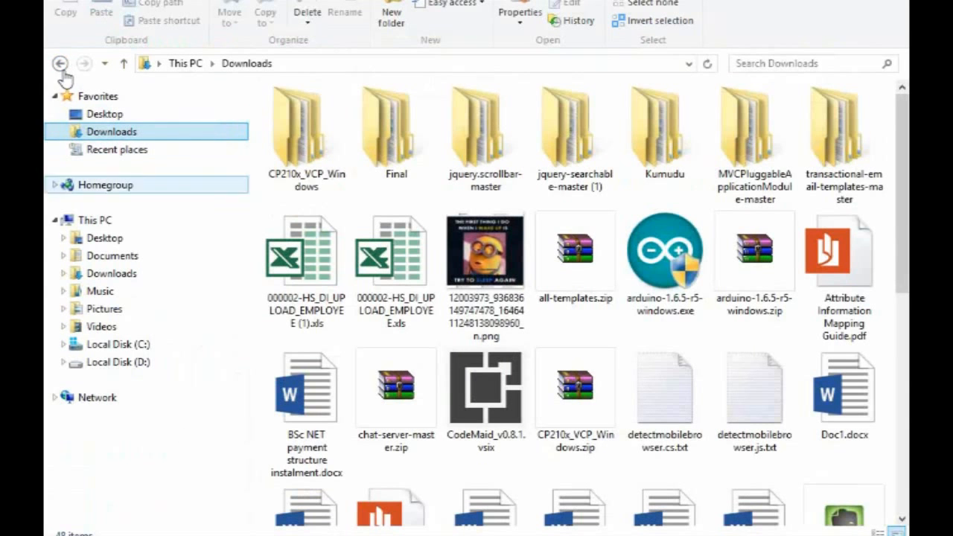
pyautogui.click(120, 225)
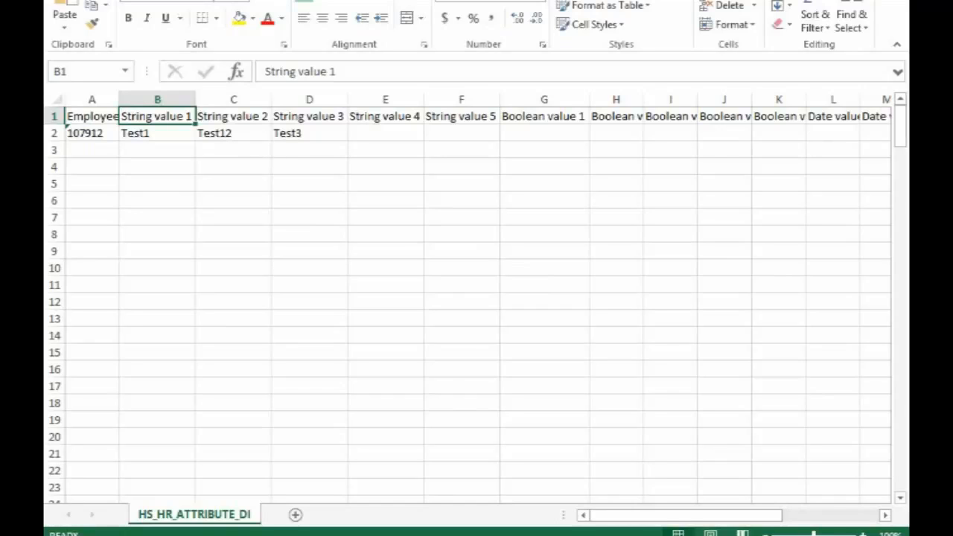
pyautogui.hotkey('alt', 'Tab')
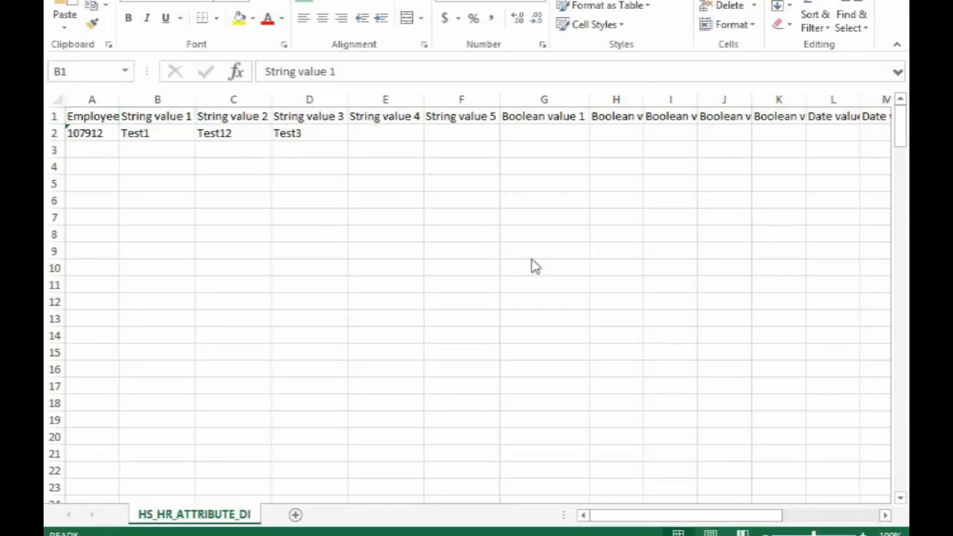